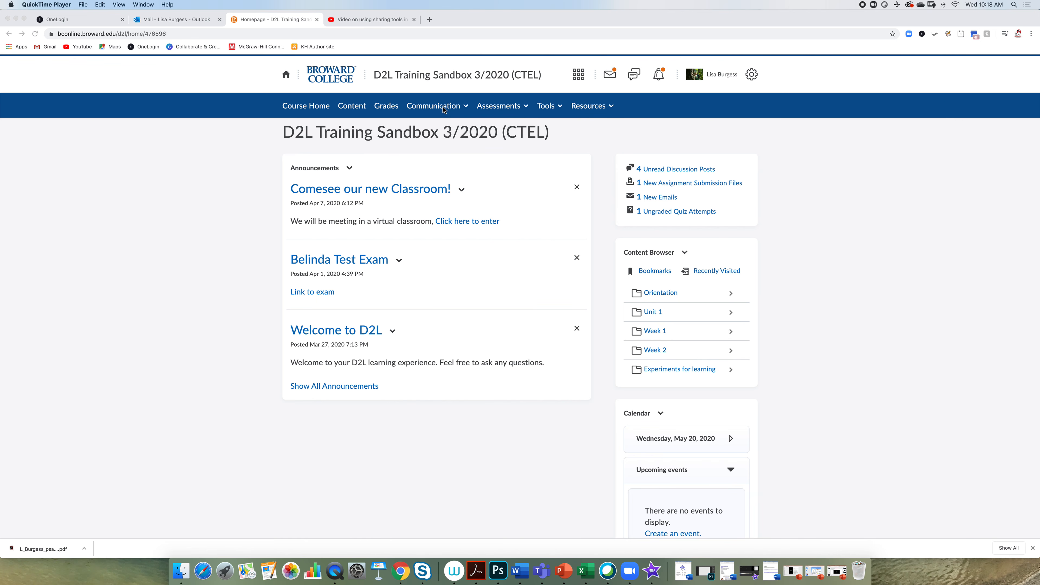
Step: Open the course's Bb Collaborate sessions page
left_click(462, 109)
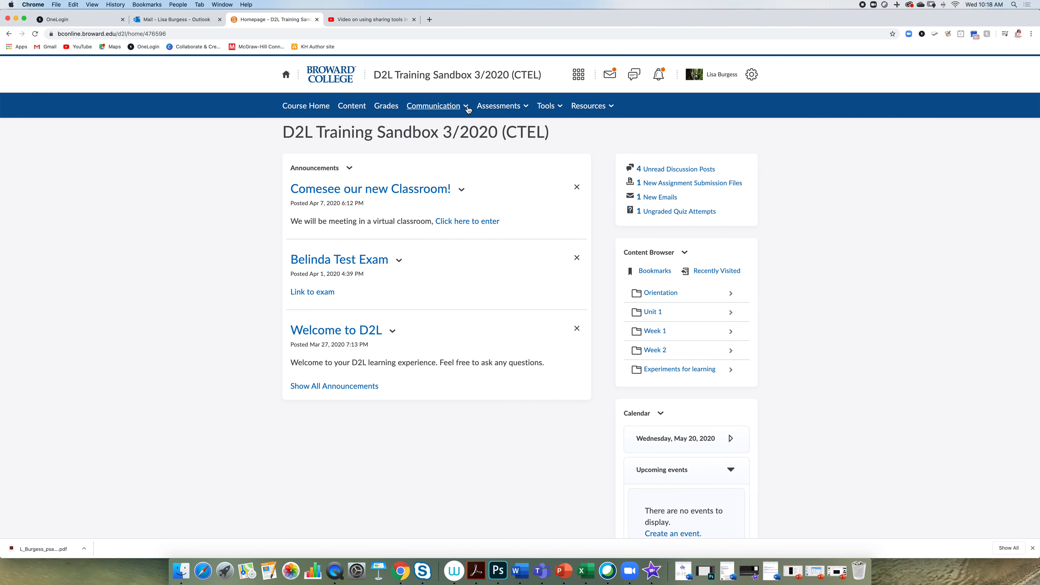
left_click(467, 109)
left_click(424, 236)
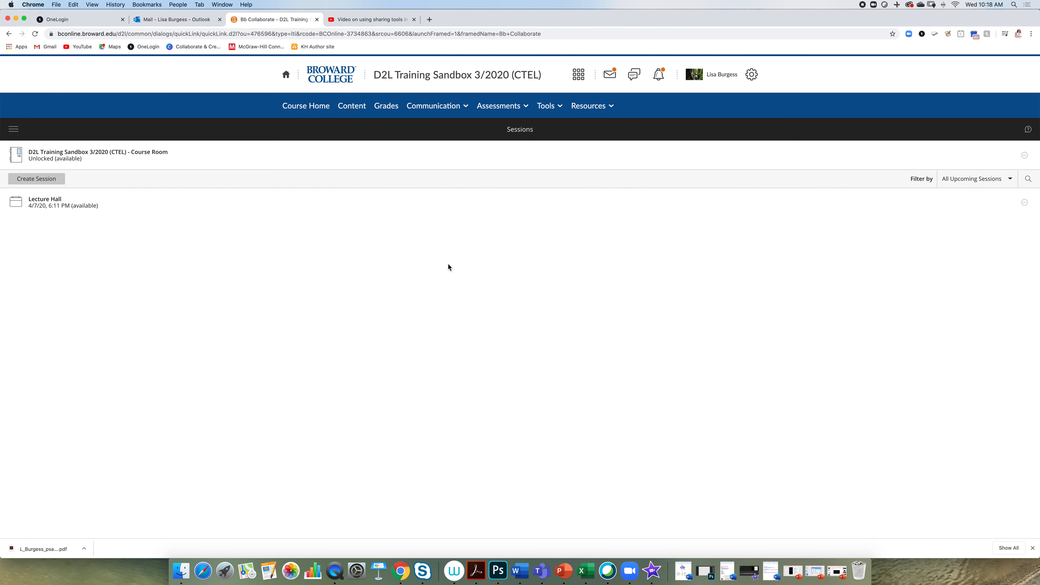
Step: Create a new session named "Lecture"
left_click(40, 179)
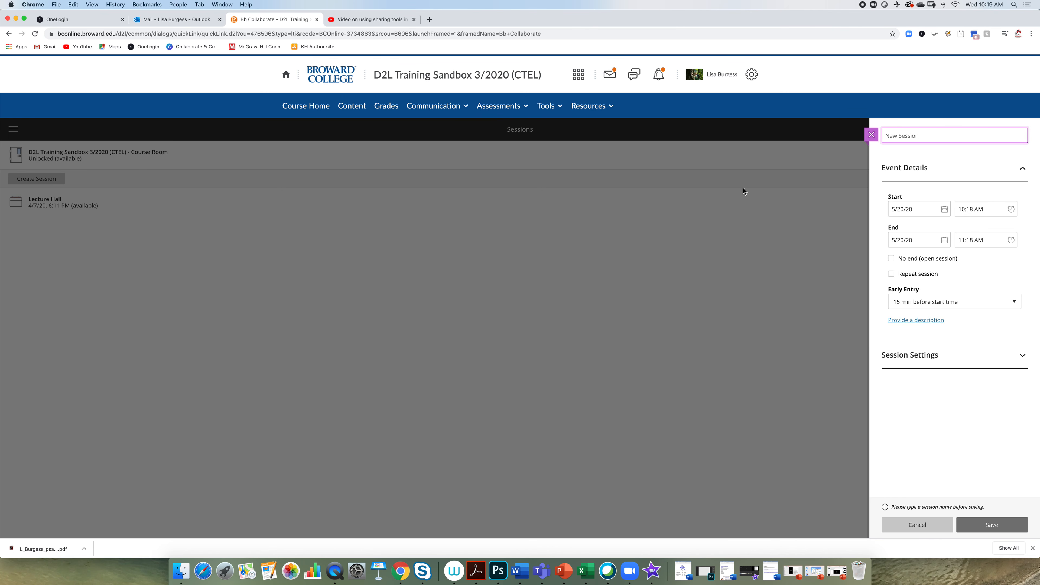
type("Lecture")
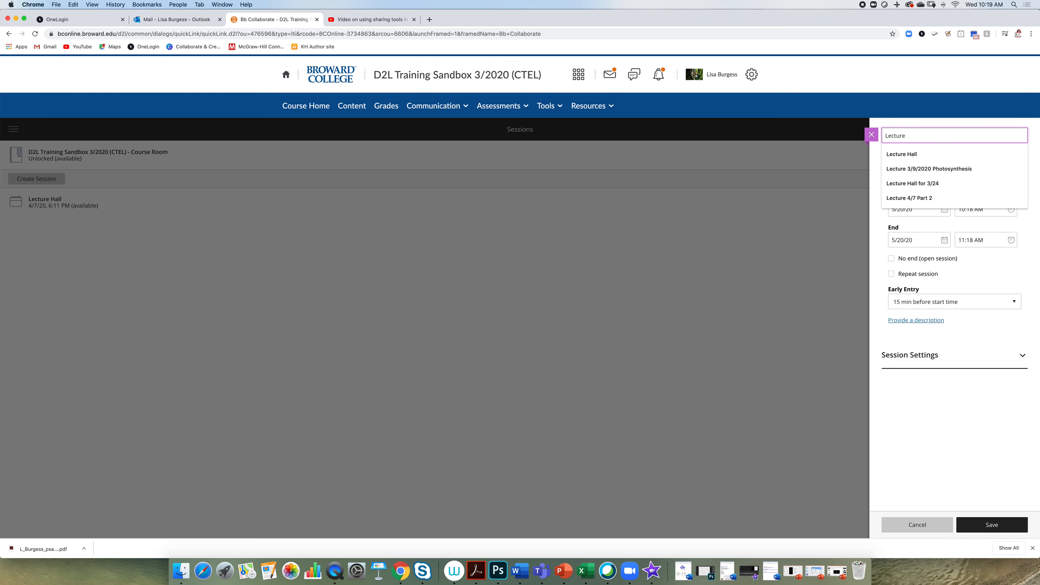
key("Return")
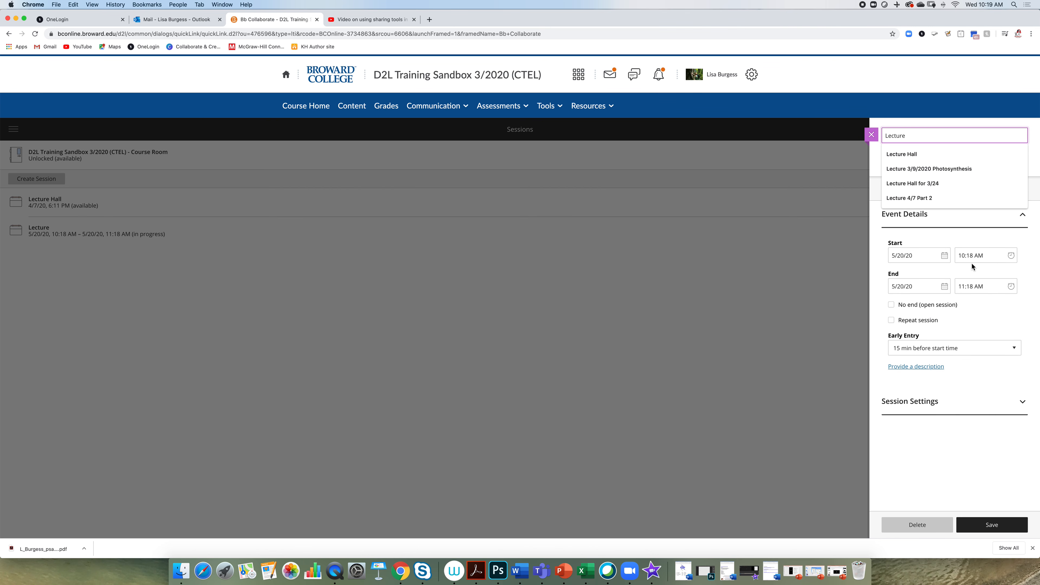
Step: Enable guest access for the Lecture session with the Participant guest role and copy the guest link
left_click(950, 218)
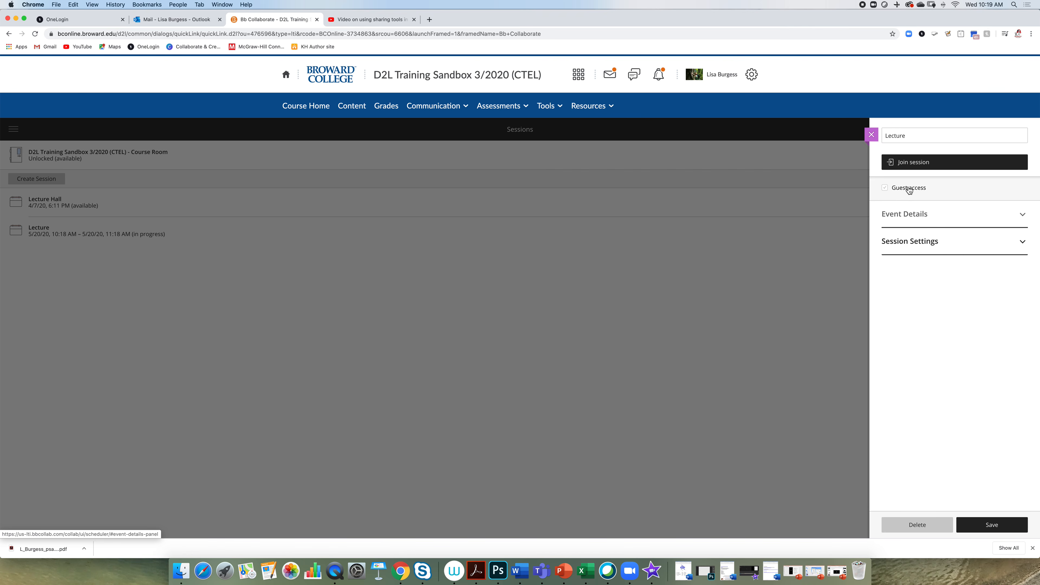
left_click(887, 189)
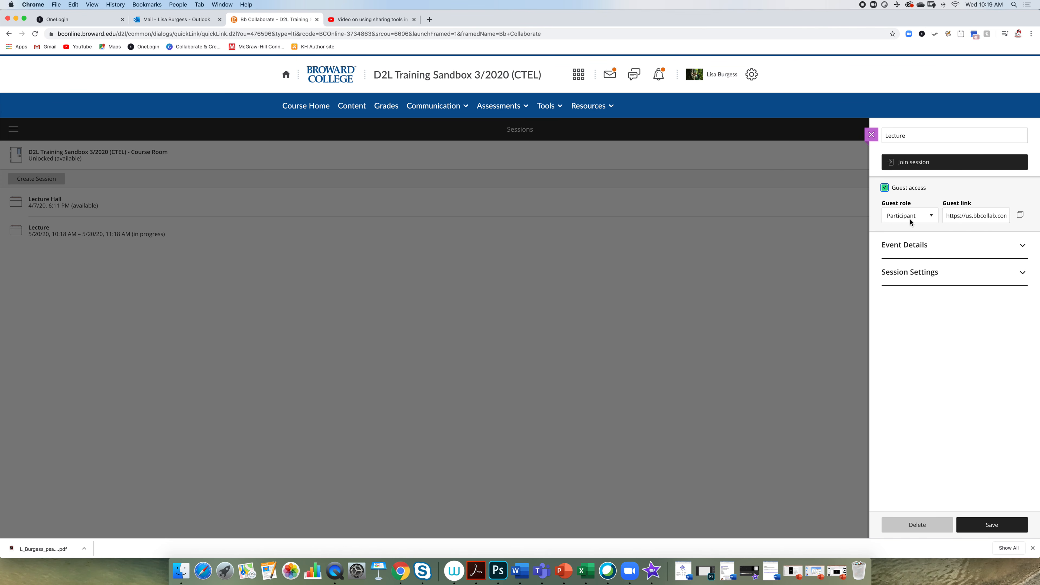
left_click(931, 220)
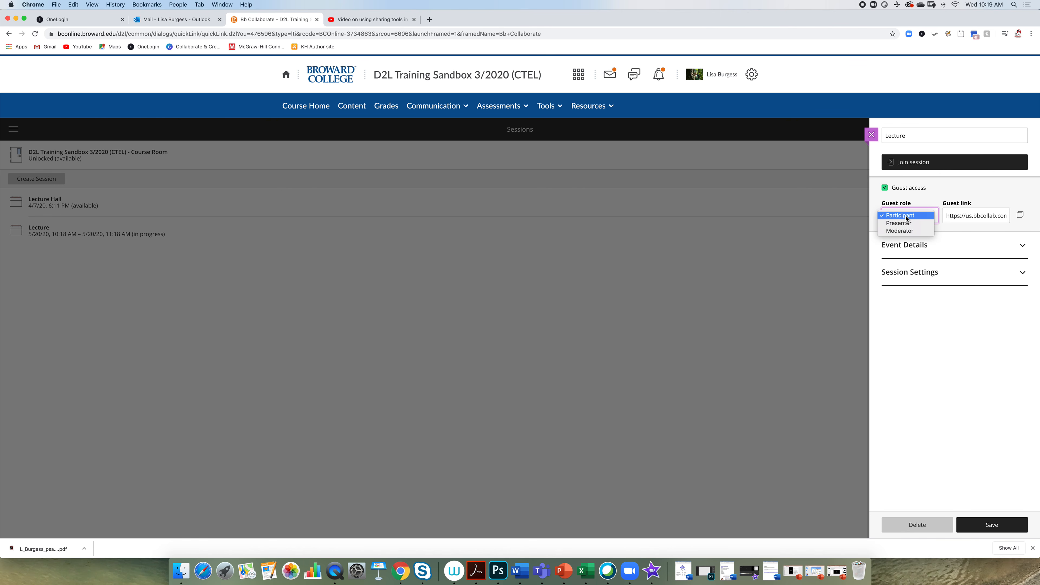
left_click(917, 216)
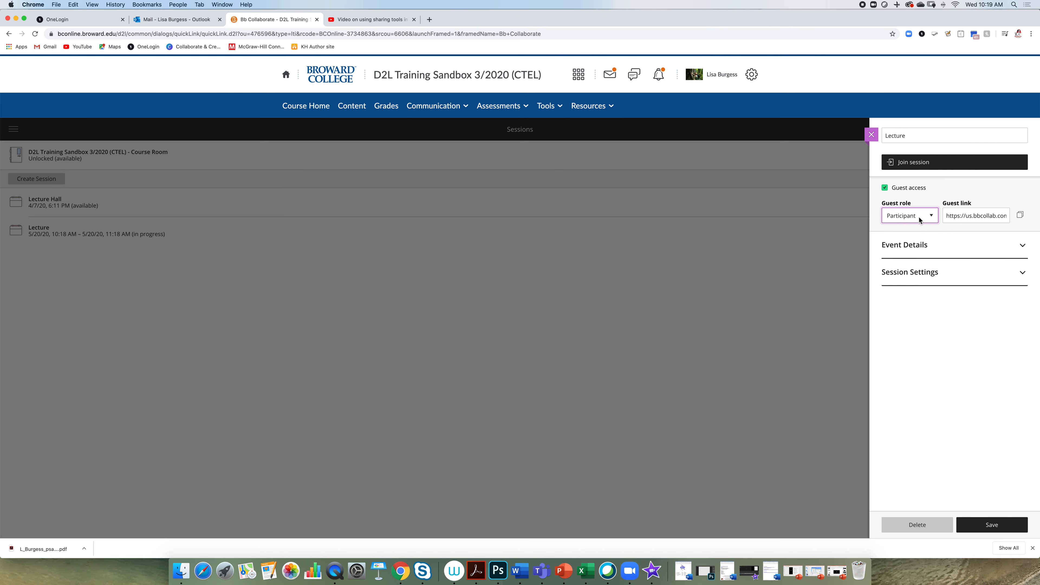
left_click(1020, 217)
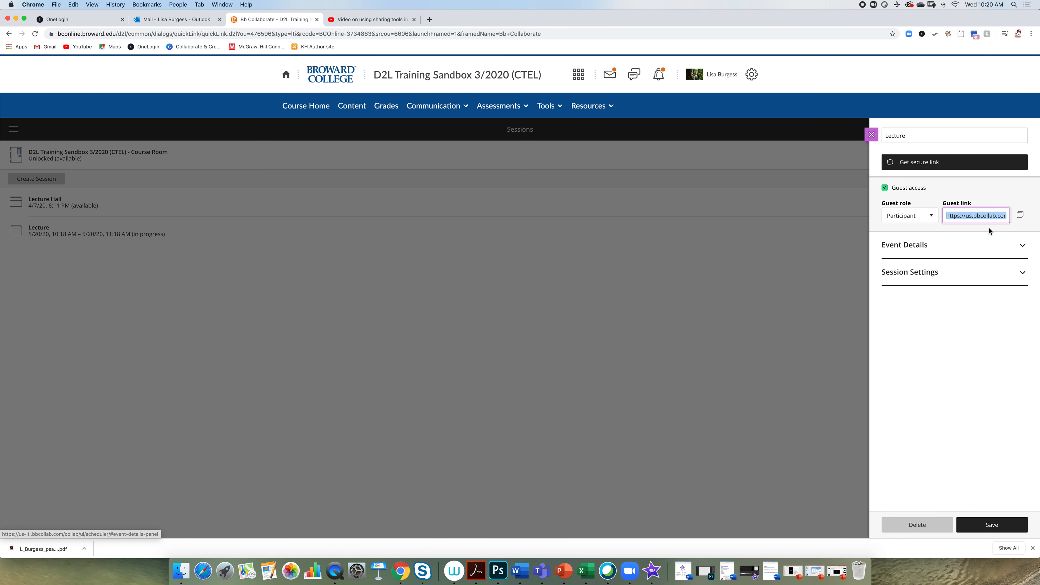
Step: Set the session's start to 5/21/20 at 8:00 AM in the event details
left_click(1022, 247)
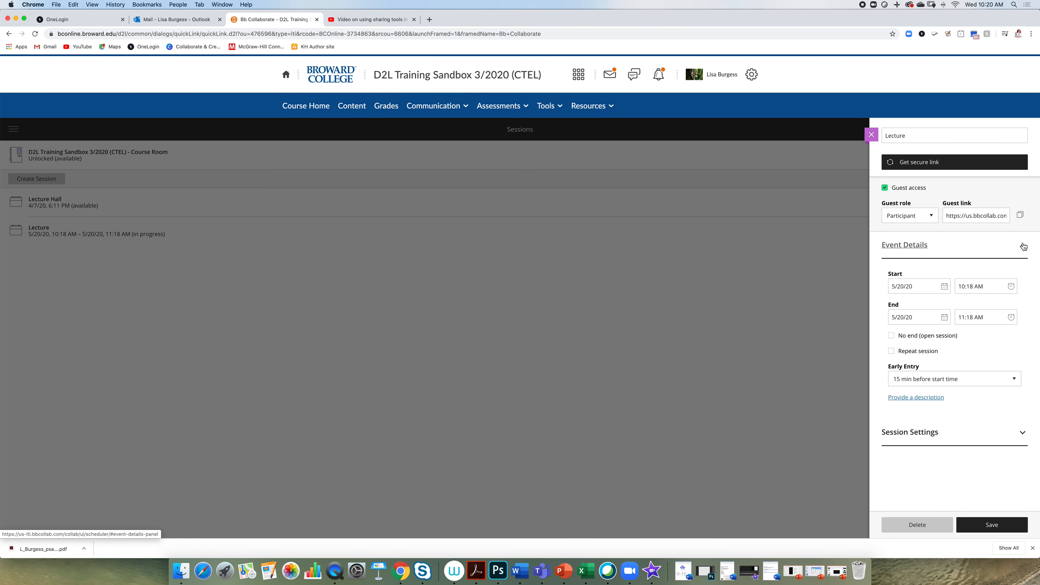
left_click(945, 288)
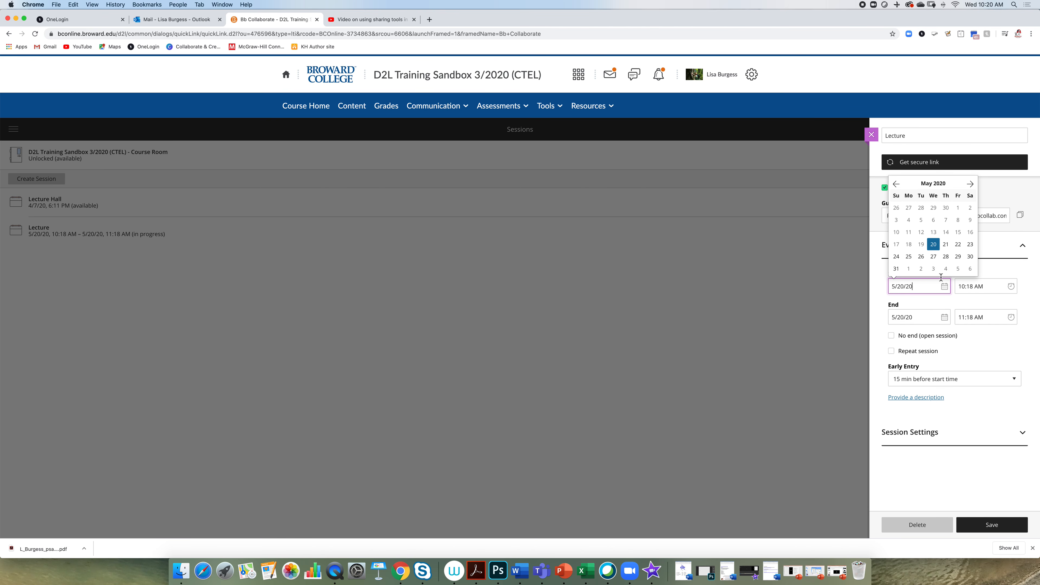
left_click(946, 245)
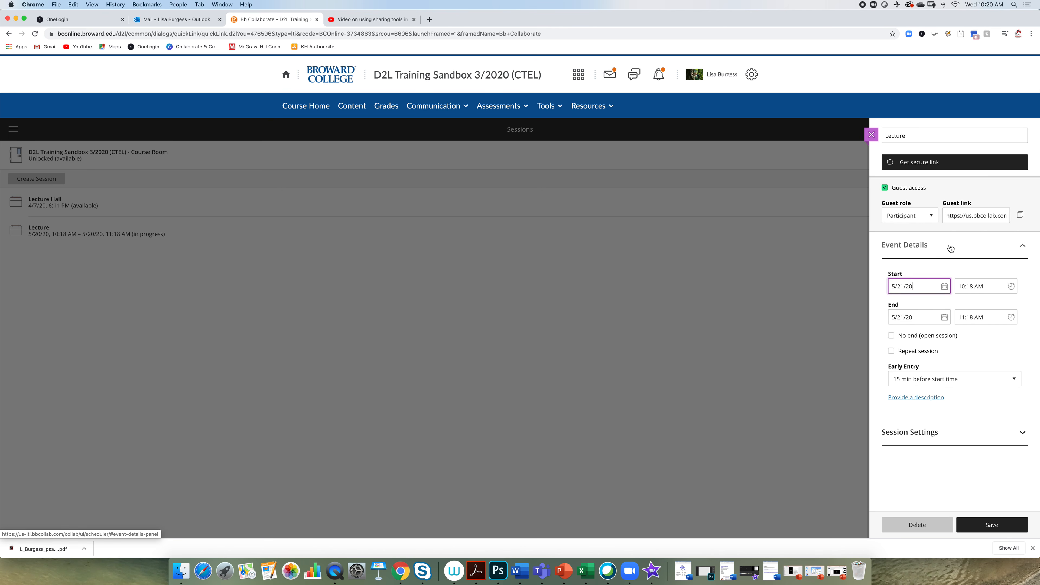
left_click(1011, 289)
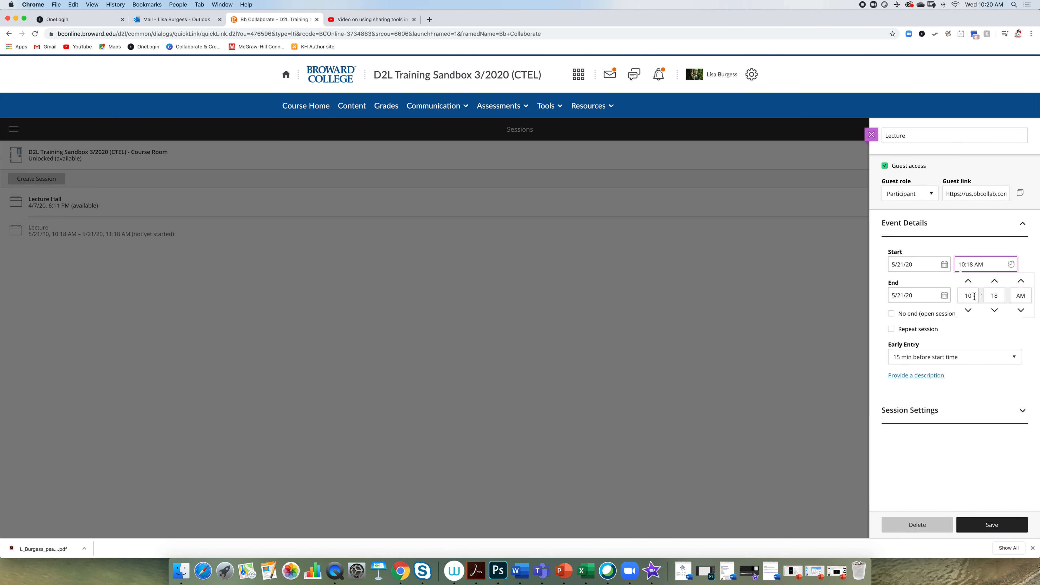
left_click(965, 309)
left_click(964, 309)
left_click(995, 297)
type("00")
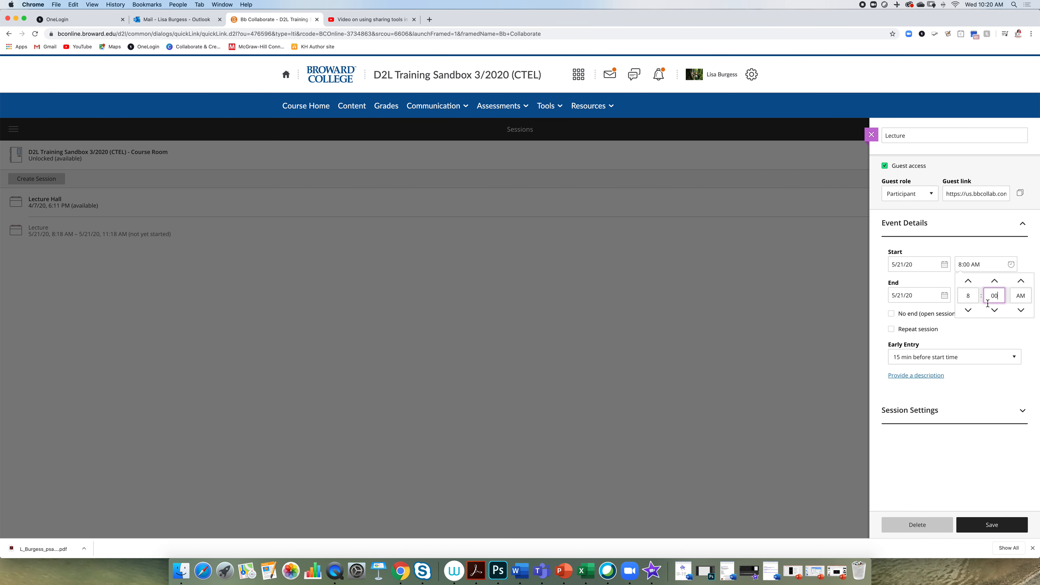
left_click(985, 330)
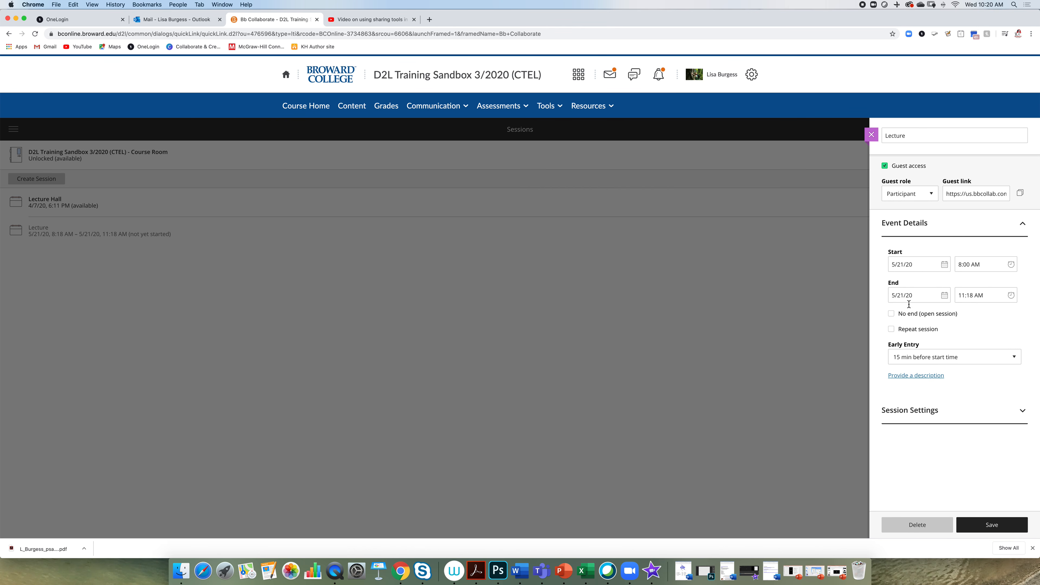
Step: Set the session's end time to 9:20 AM
left_click(983, 296)
left_click(961, 327)
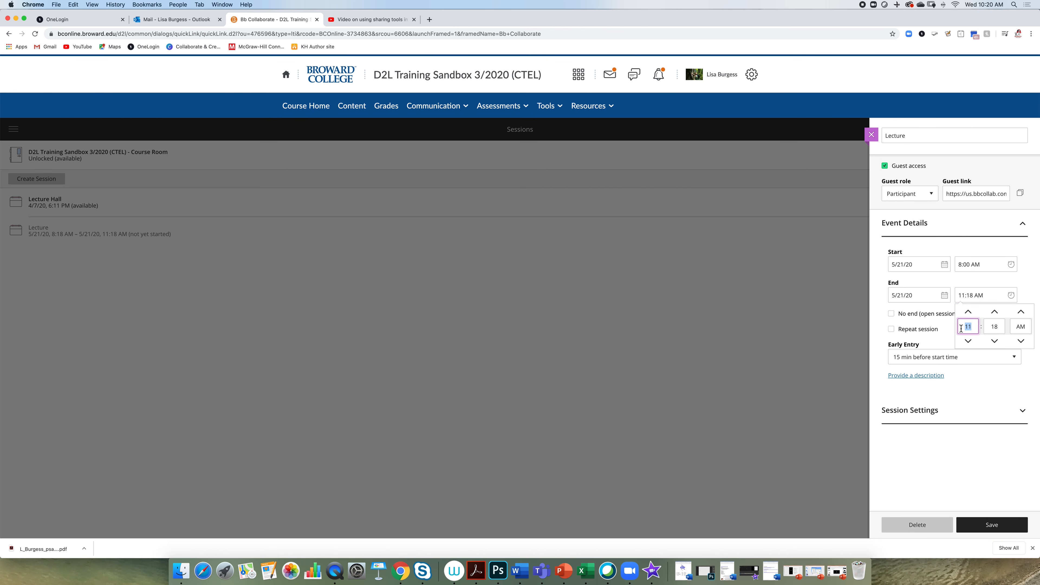
type("9")
left_click(999, 328)
type("20")
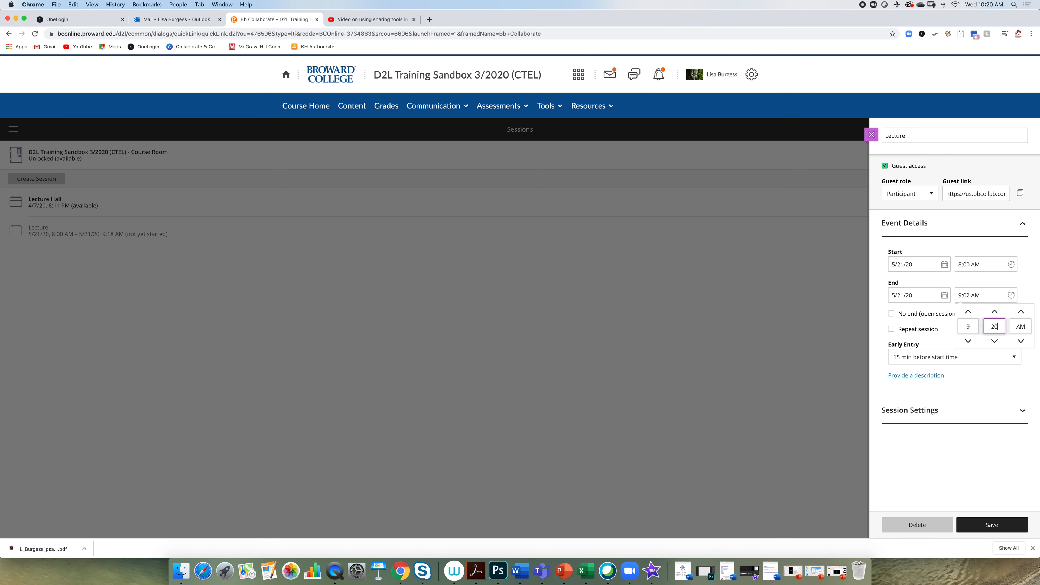
left_click(993, 381)
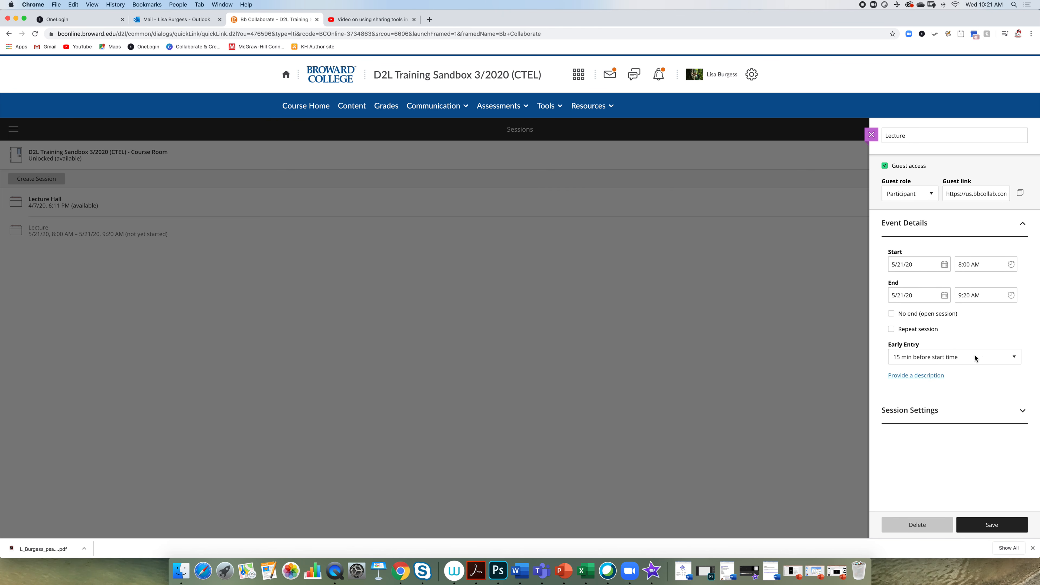
Step: Set the session's early entry to 60 min before start time
left_click(1013, 359)
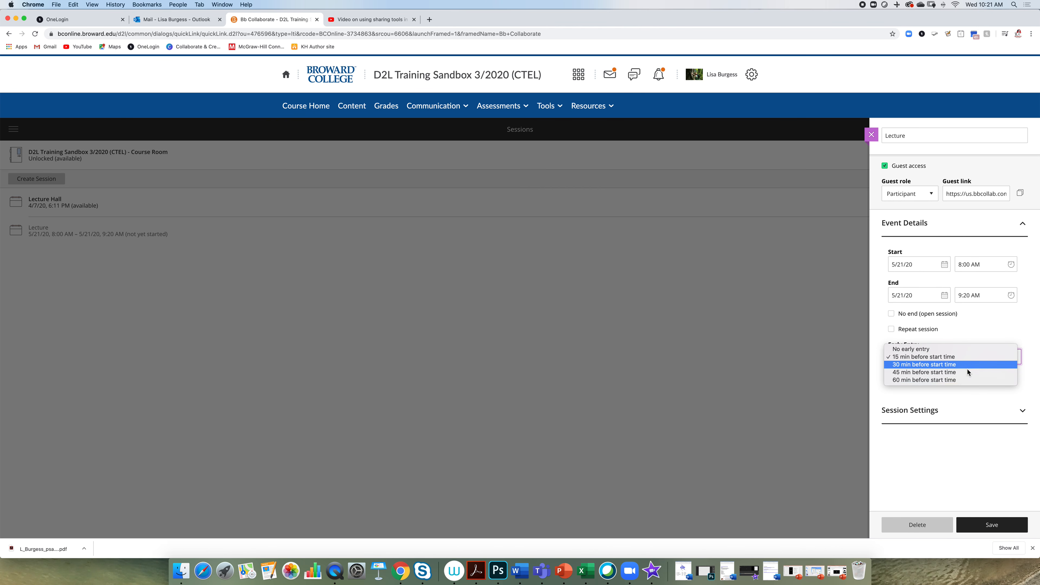
left_click(955, 360)
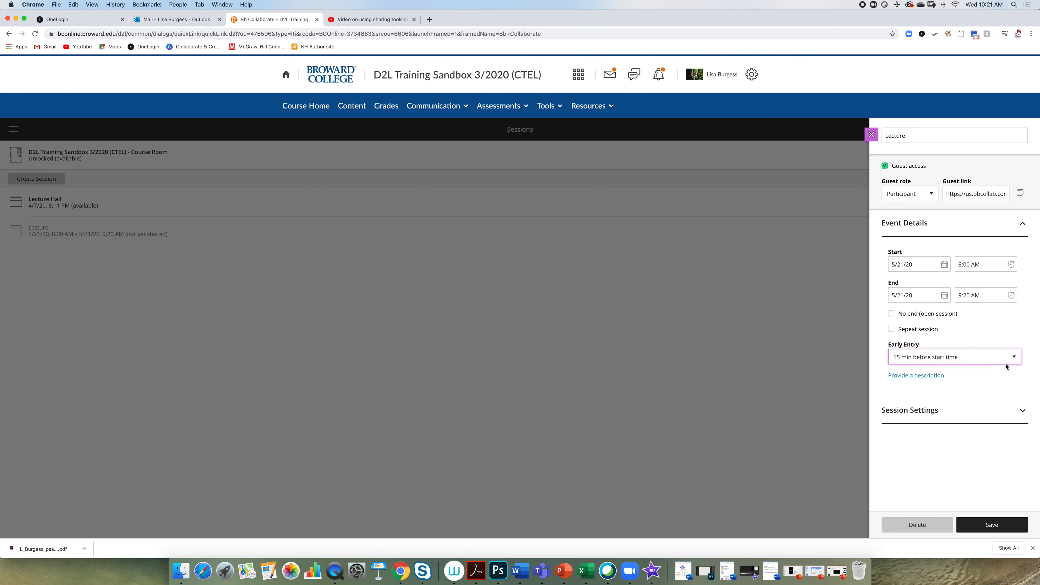
left_click(1015, 358)
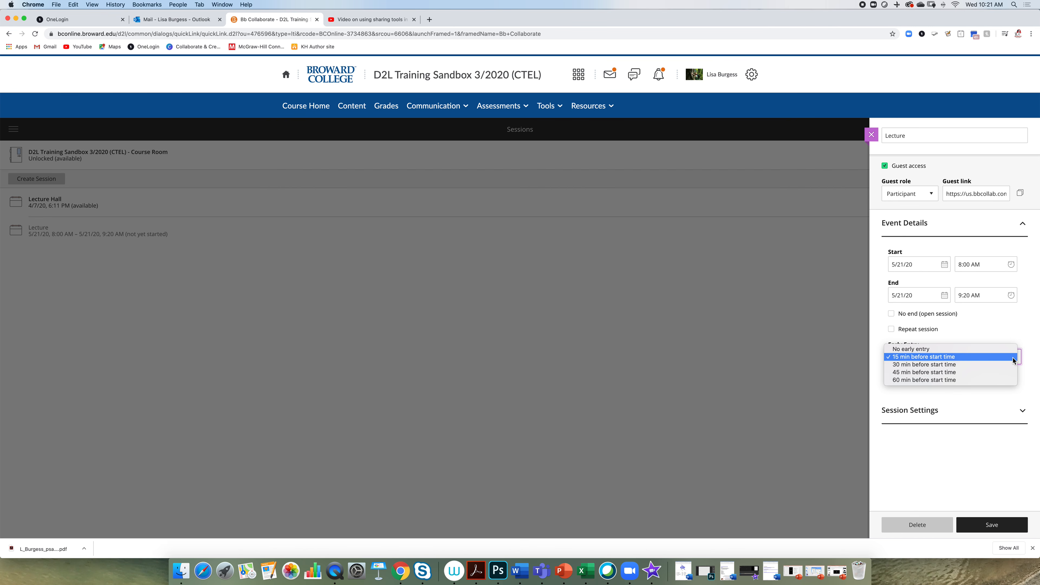
left_click(932, 381)
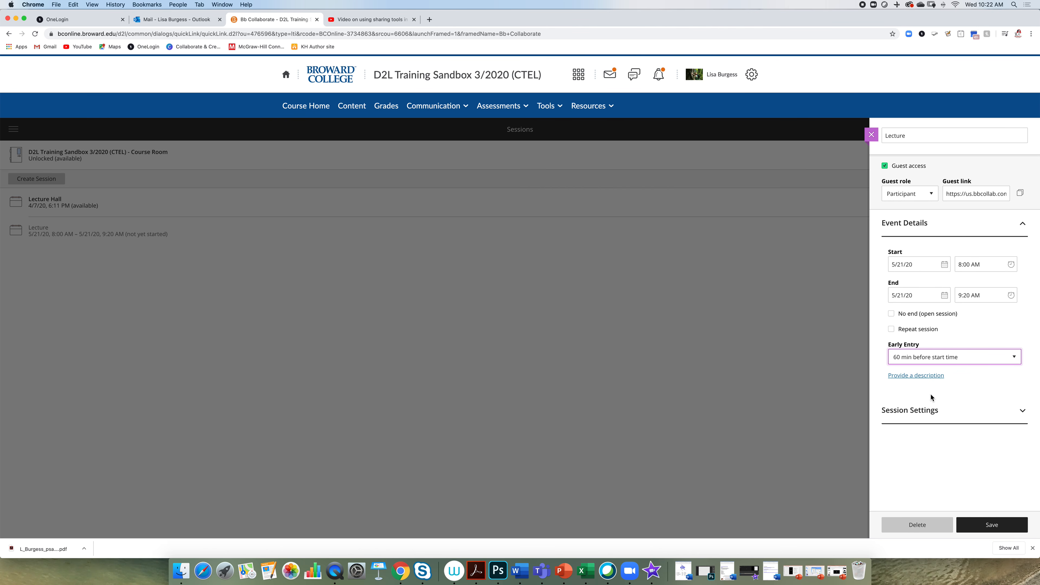
Step: Add the description "Lecture on Evolution" to the session
left_click(931, 376)
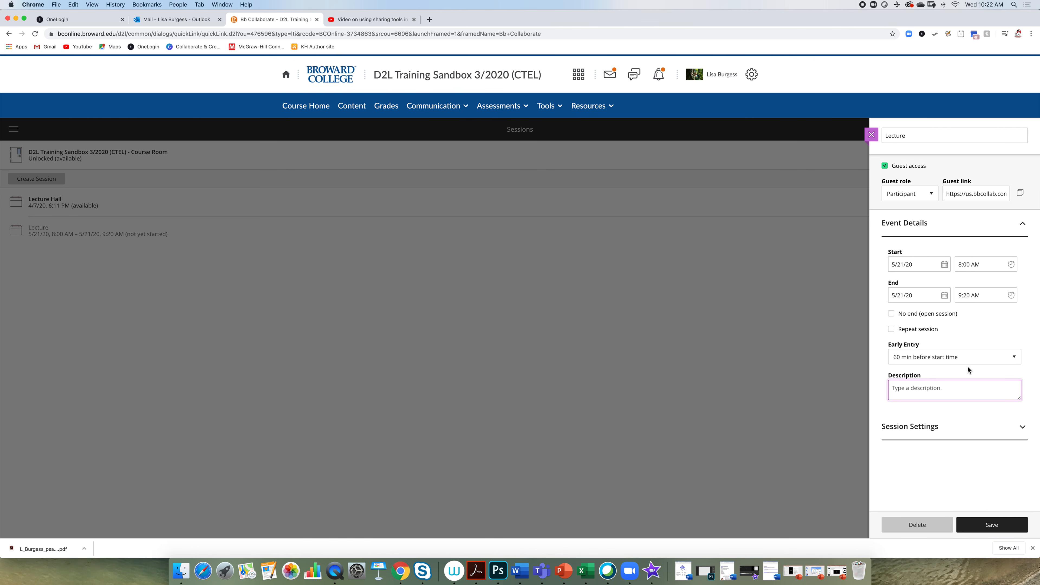
type("Lecture on Evoluti")
left_click(965, 411)
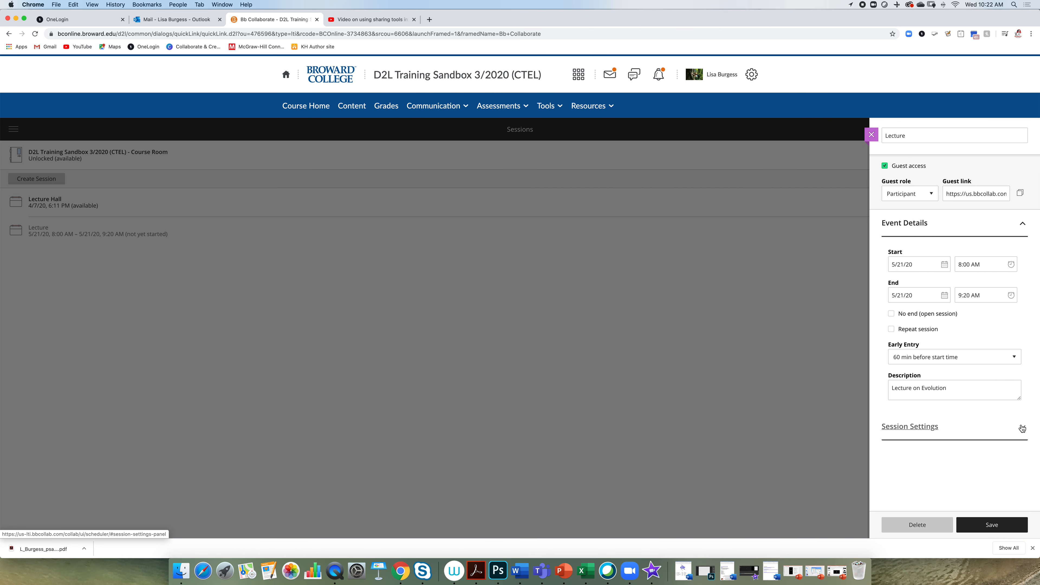
Step: Review the session settings, toggling participants' video sharing and moderator supervision of private chats and switching each back
left_click(923, 433)
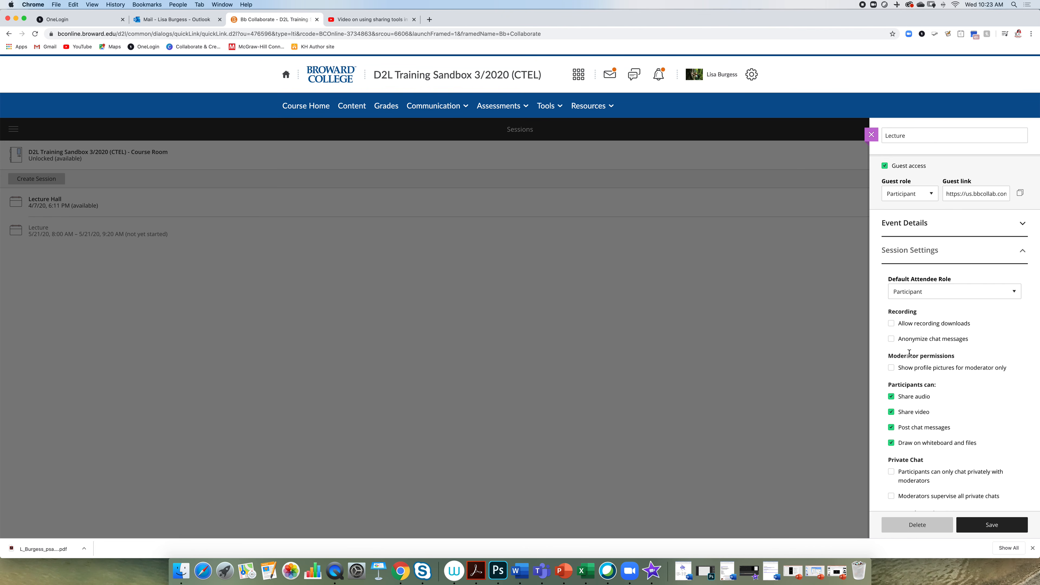
scroll(910, 398, "down", 2)
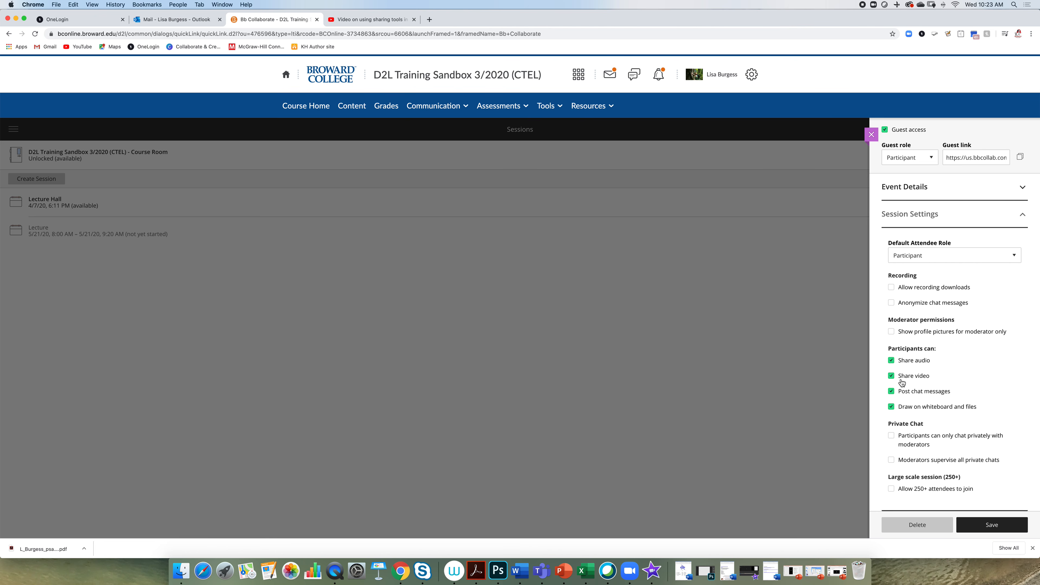
left_click(891, 377)
left_click(892, 376)
left_click(891, 460)
left_click(891, 460)
scroll(979, 364, "up", 2)
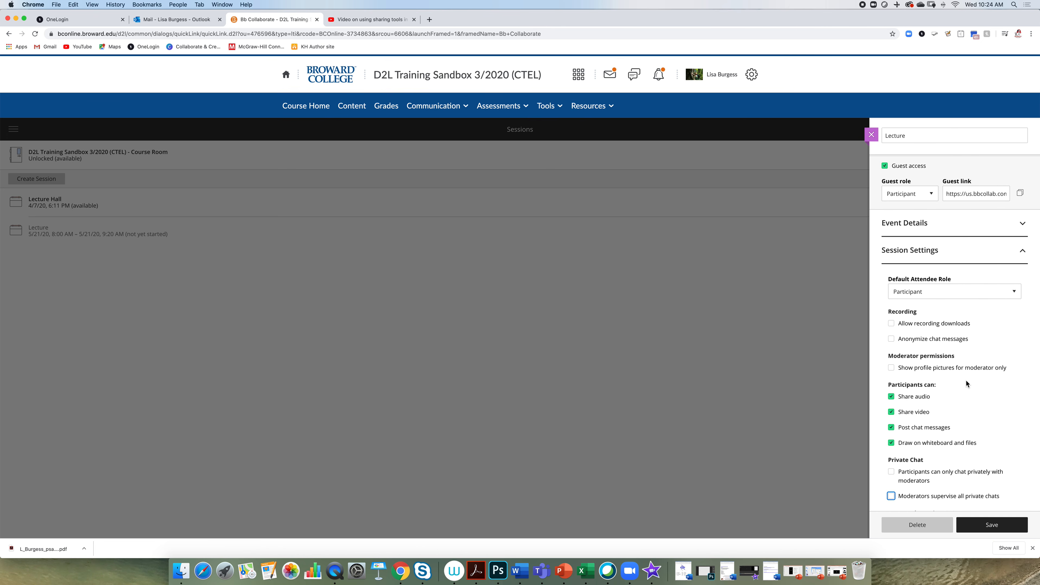
Step: Save the Lecture session, reopen it from the sessions list to check its details, and save it again
left_click(996, 523)
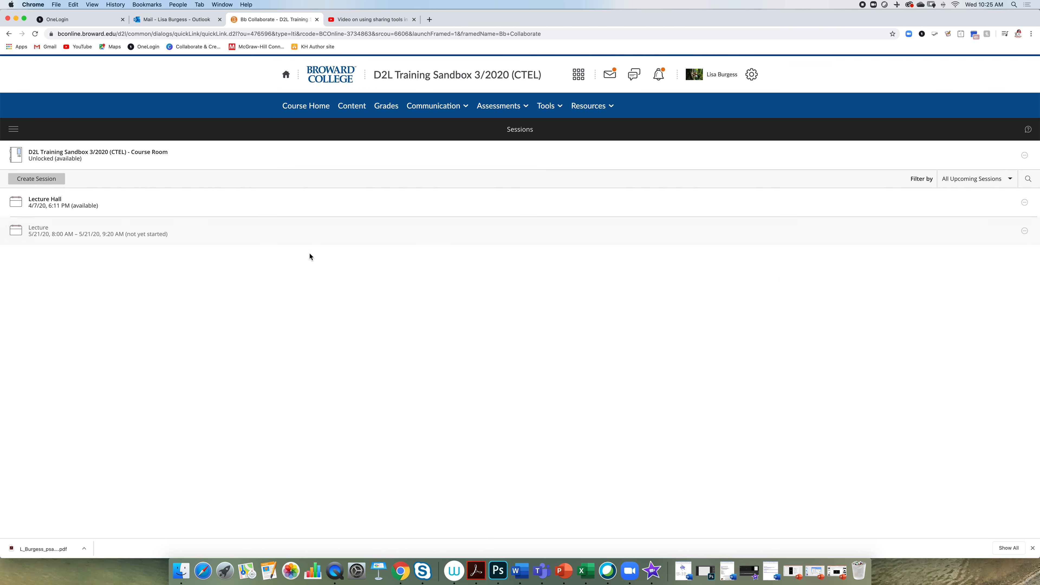
left_click(888, 239)
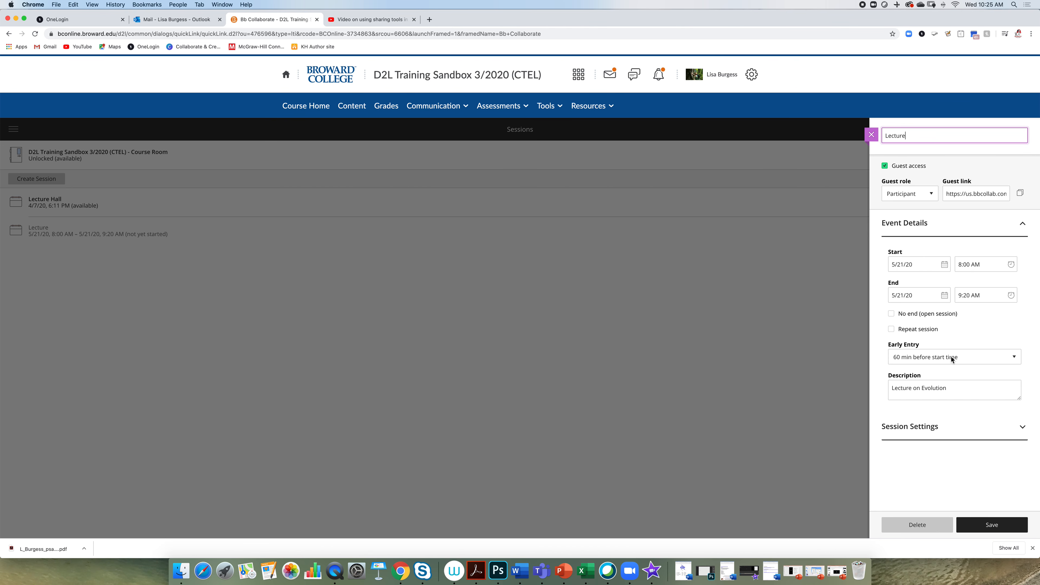
left_click(984, 524)
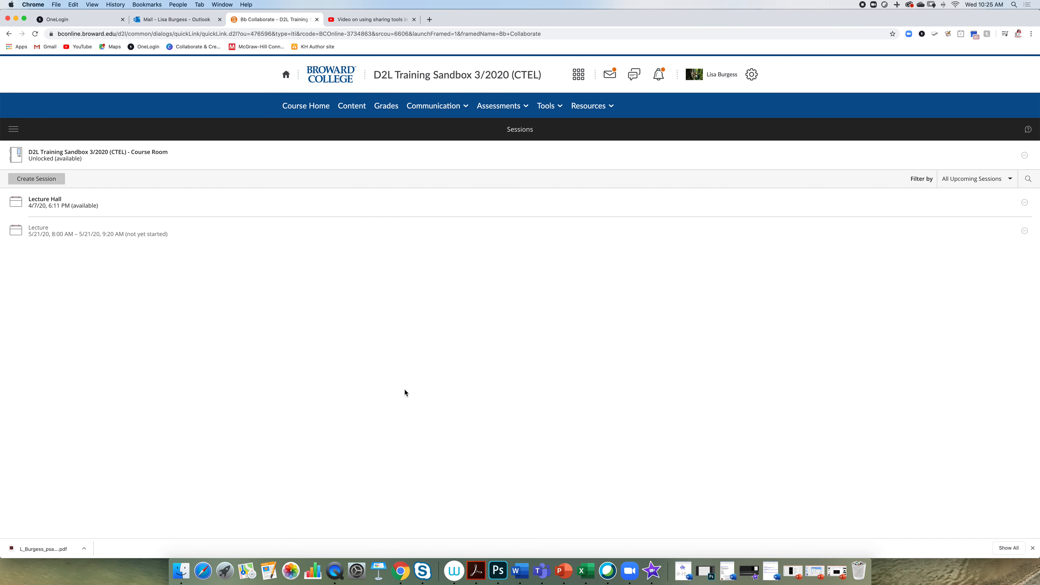
Step: Make the Lecture session repeat weekly, every week, on Tuesday as well as Thursday
left_click(479, 237)
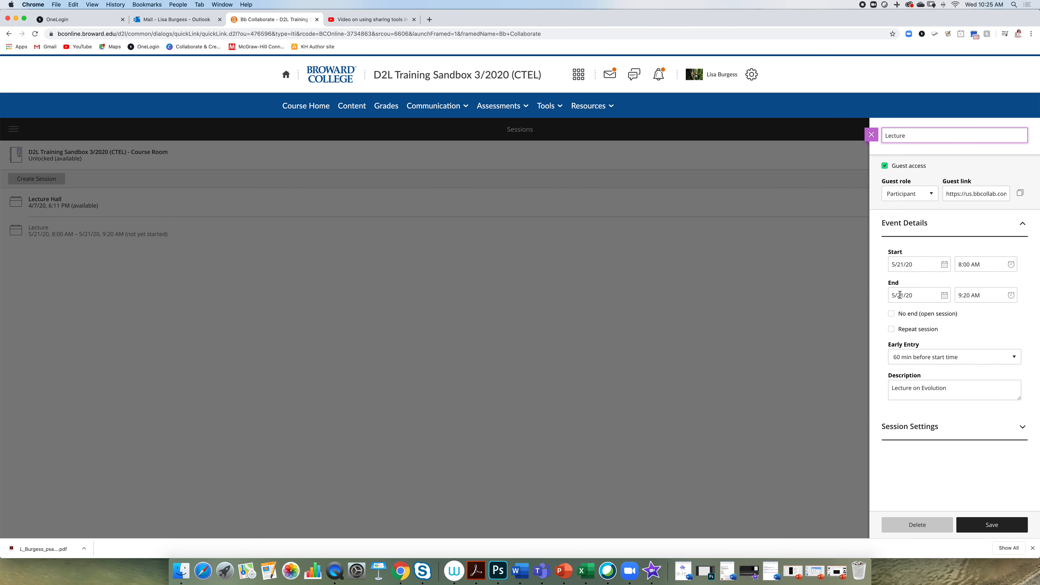
left_click(891, 330)
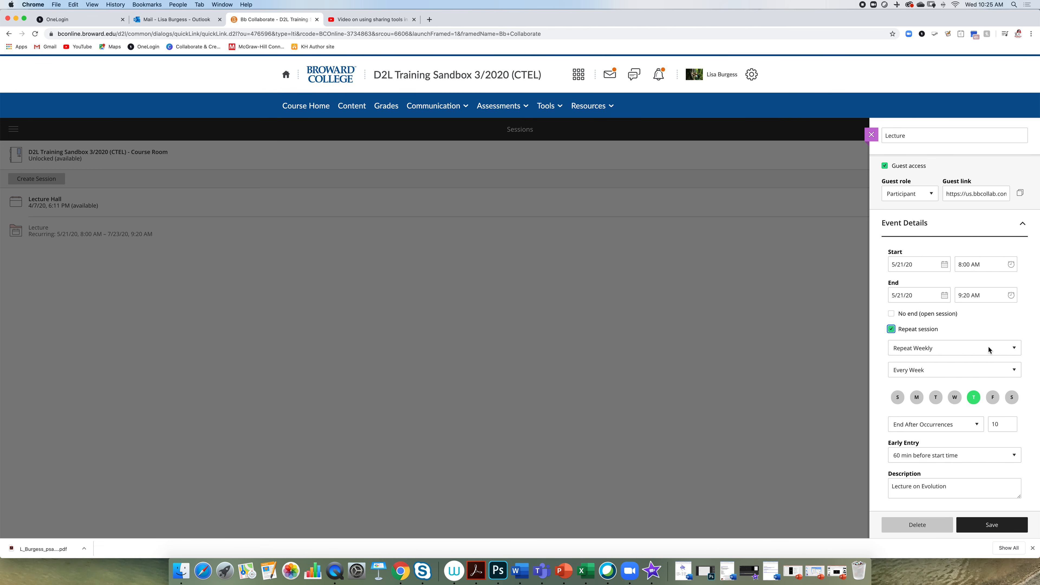
left_click(936, 397)
Step: Set the Lecture session's repetition to end on the date 6/25/20 and save the session
scroll(964, 370, "down", 1)
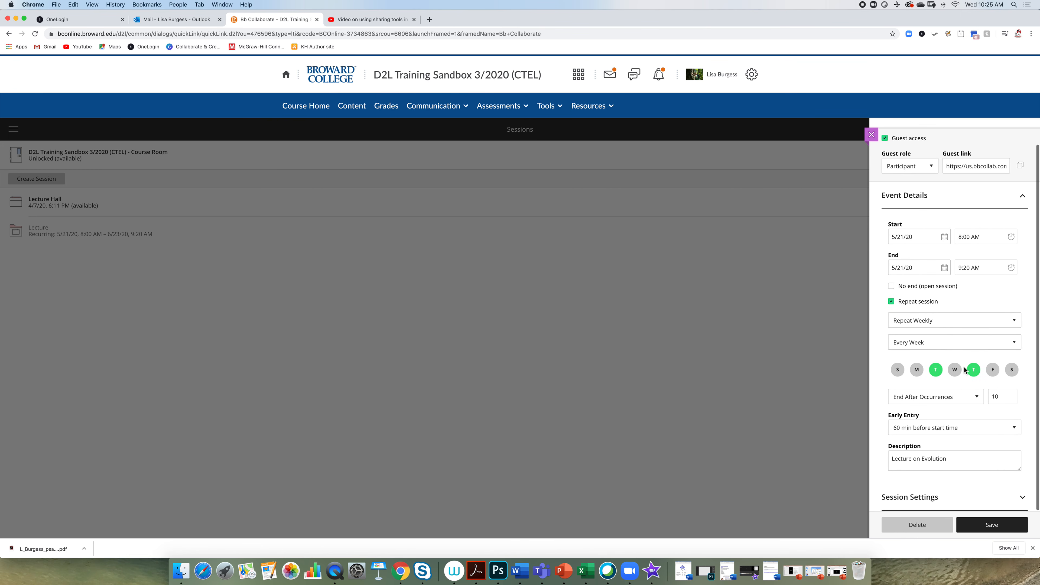
left_click(977, 400)
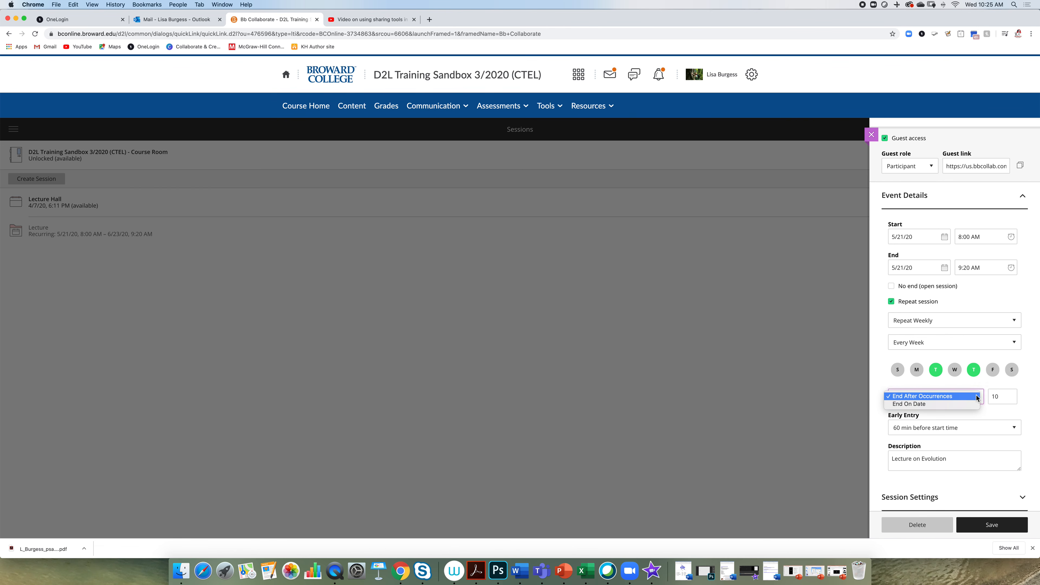
left_click(924, 405)
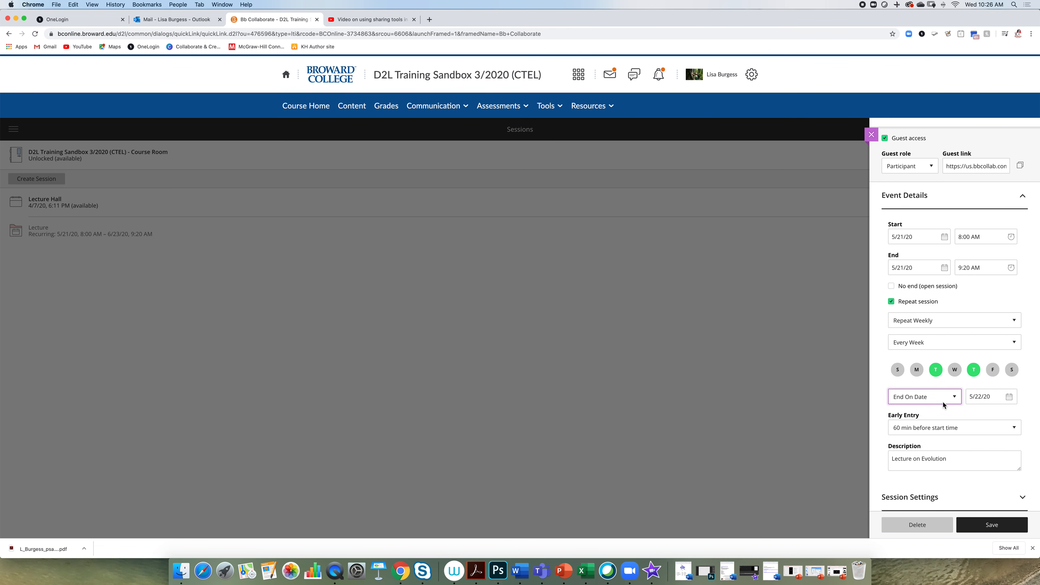
left_click(1009, 397)
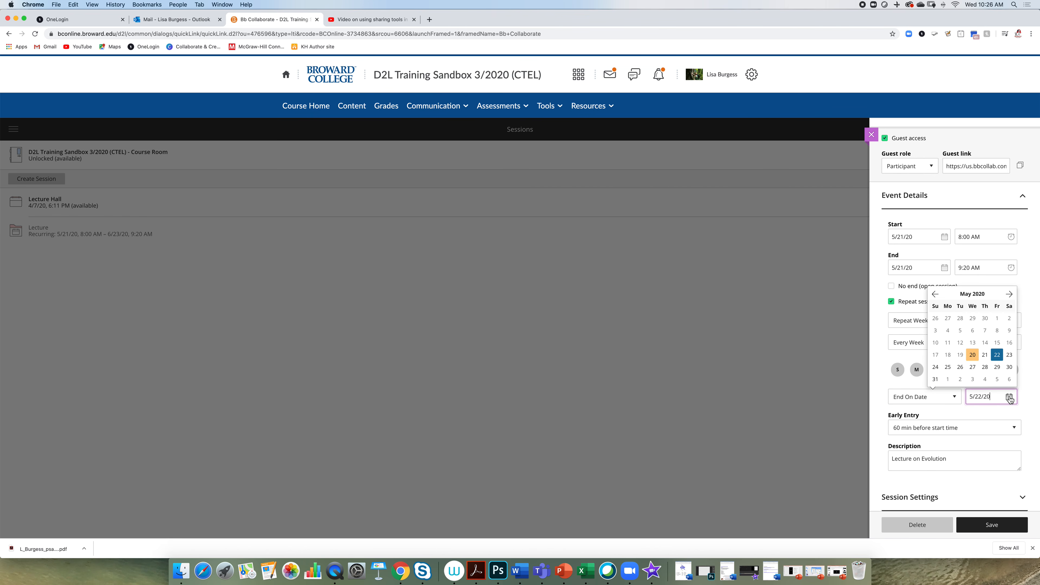
left_click(1009, 294)
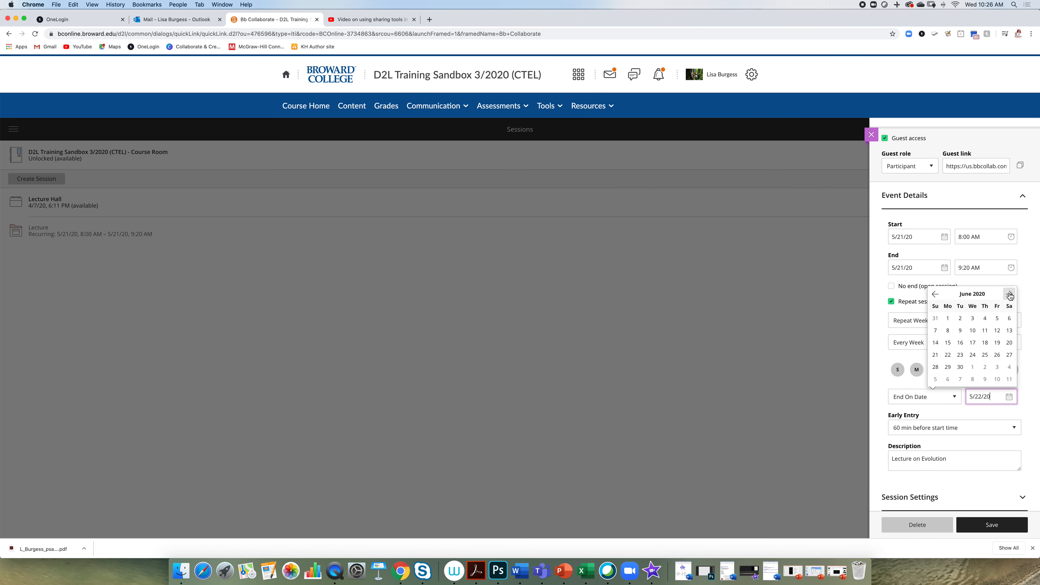
left_click(984, 355)
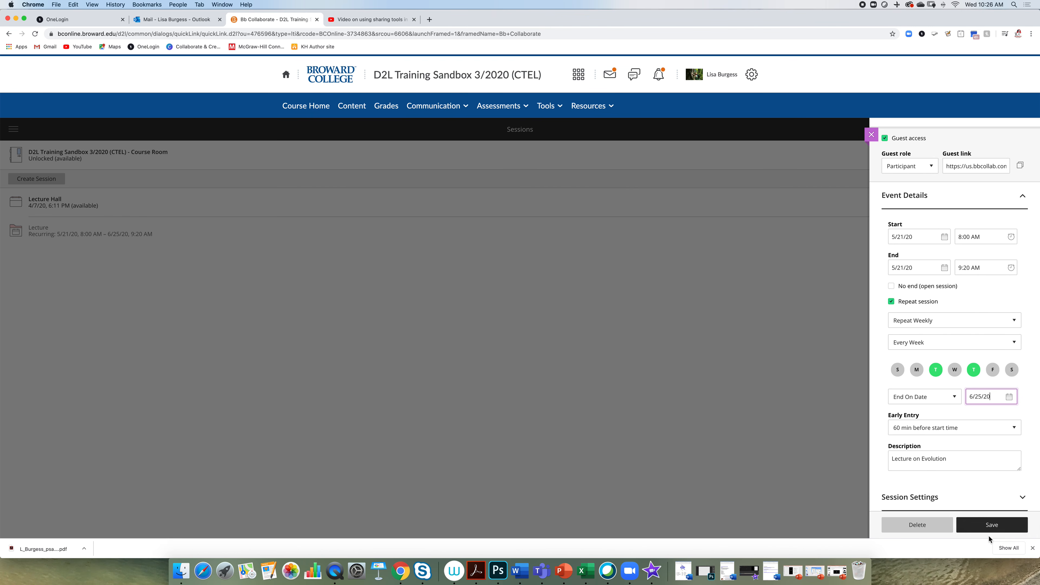
left_click(991, 526)
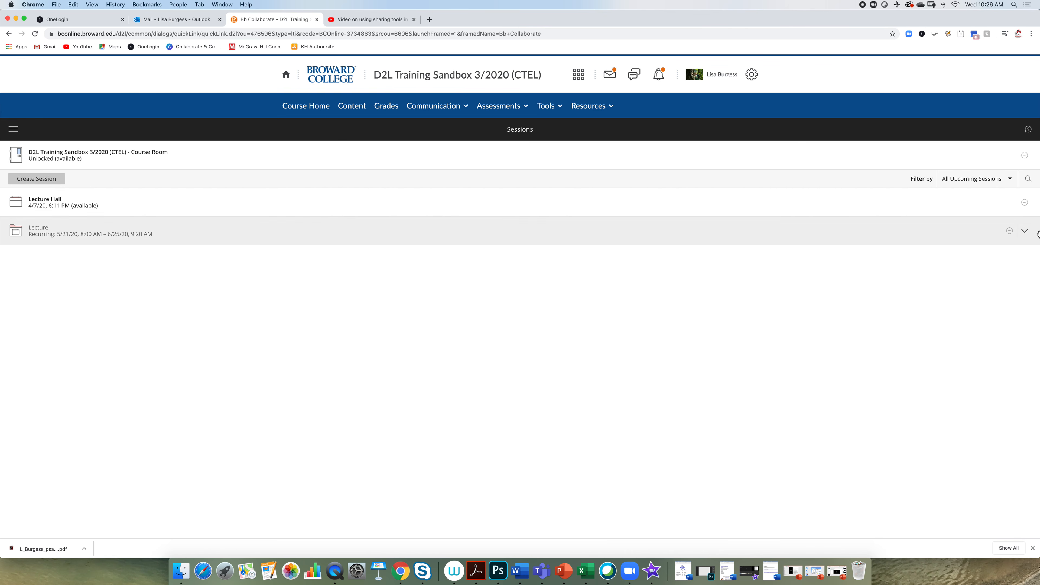
Step: Expand the recurring Lecture session and examine the 5/26/20 occurrence's editable details and available options, leaving its values as they are
left_click(1026, 232)
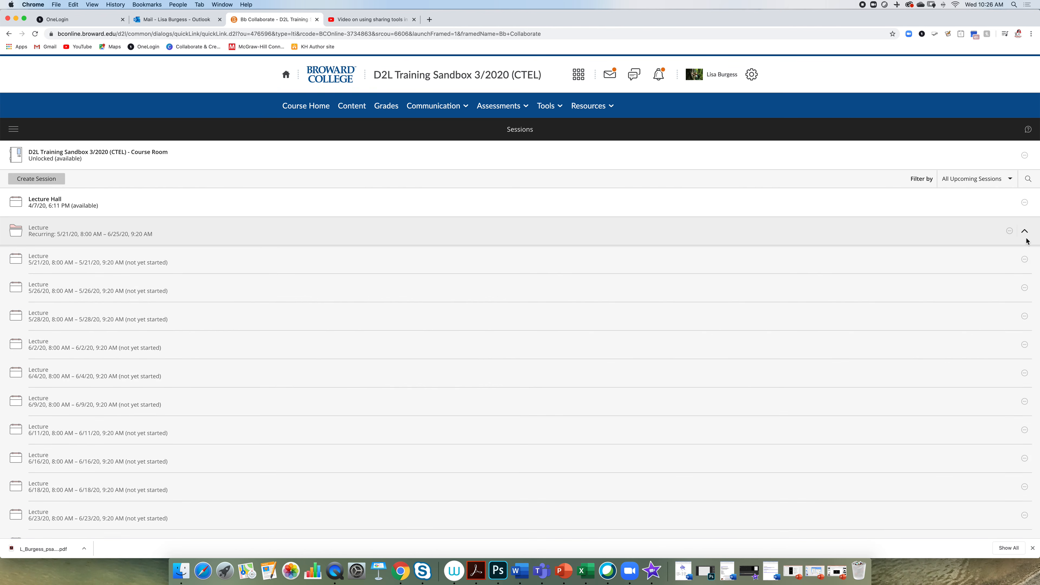
scroll(846, 476, "down", 1)
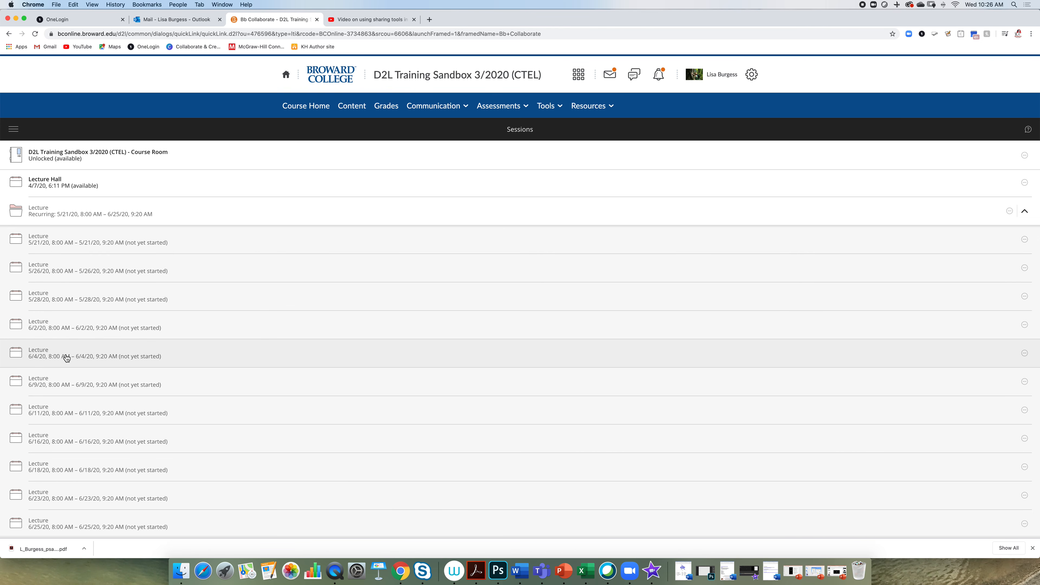
left_click(195, 272)
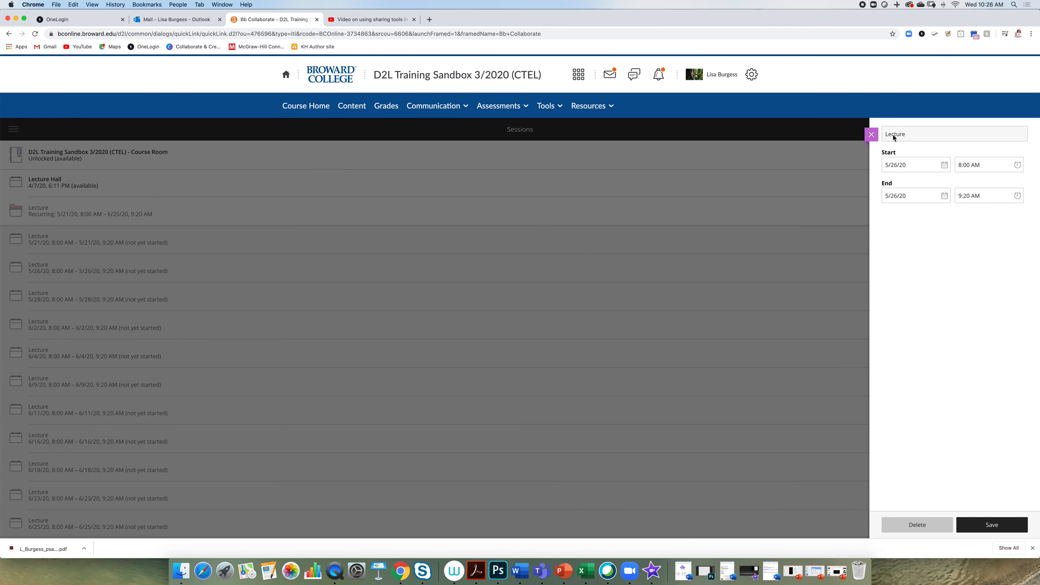
left_click(1000, 528)
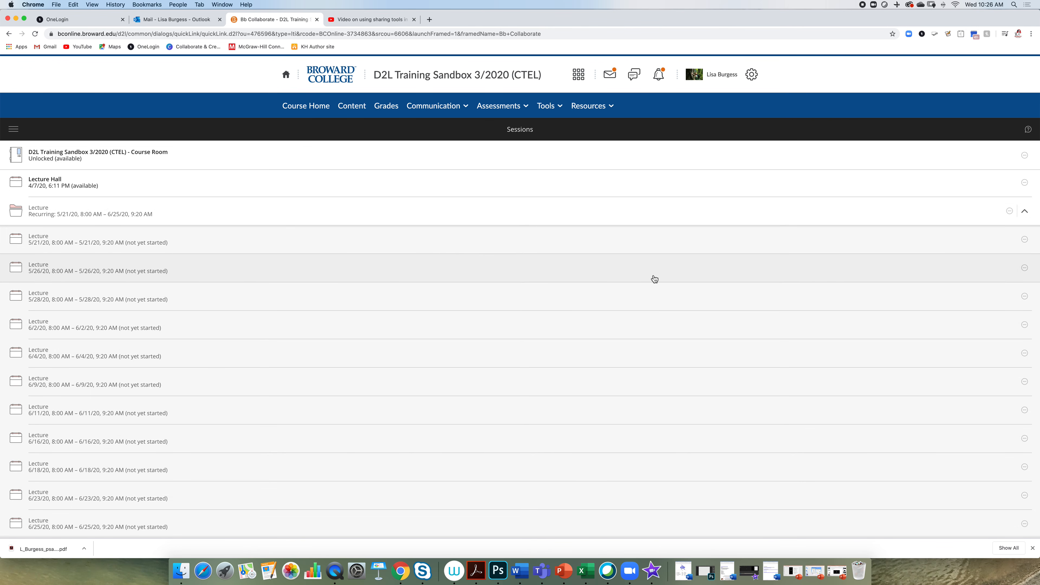
left_click(1025, 269)
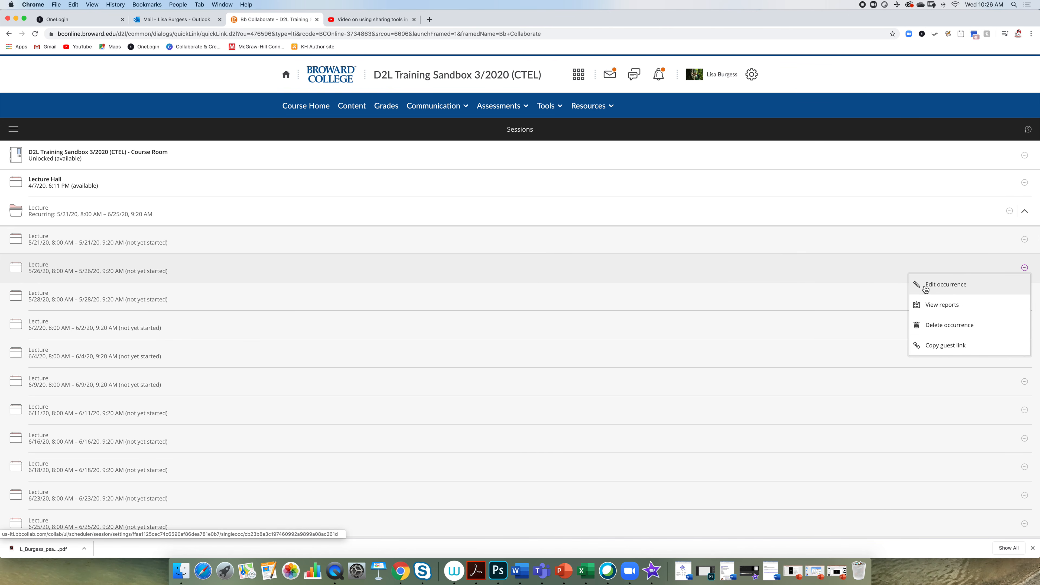
left_click(843, 270)
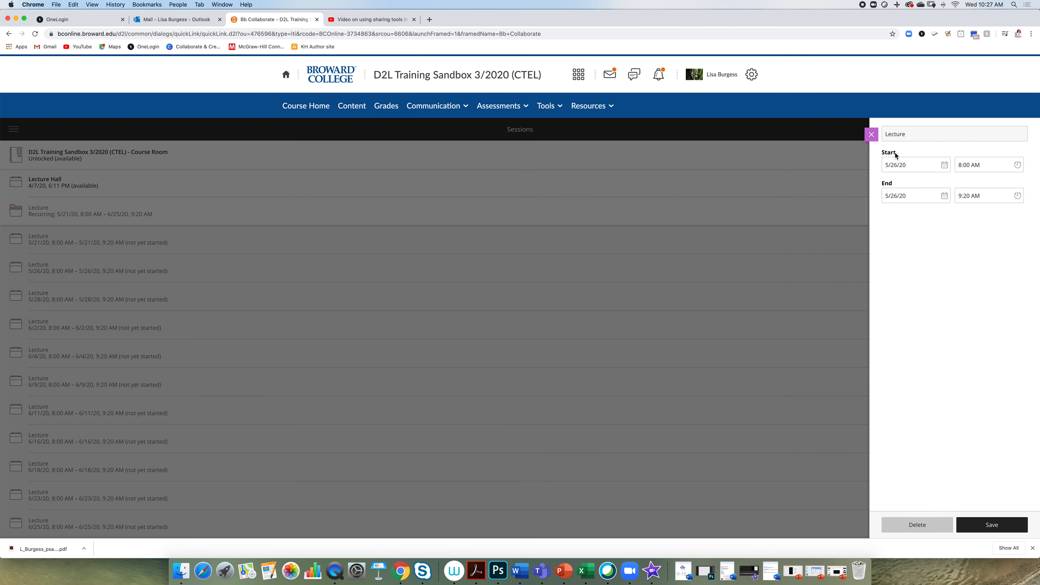
left_click(871, 136)
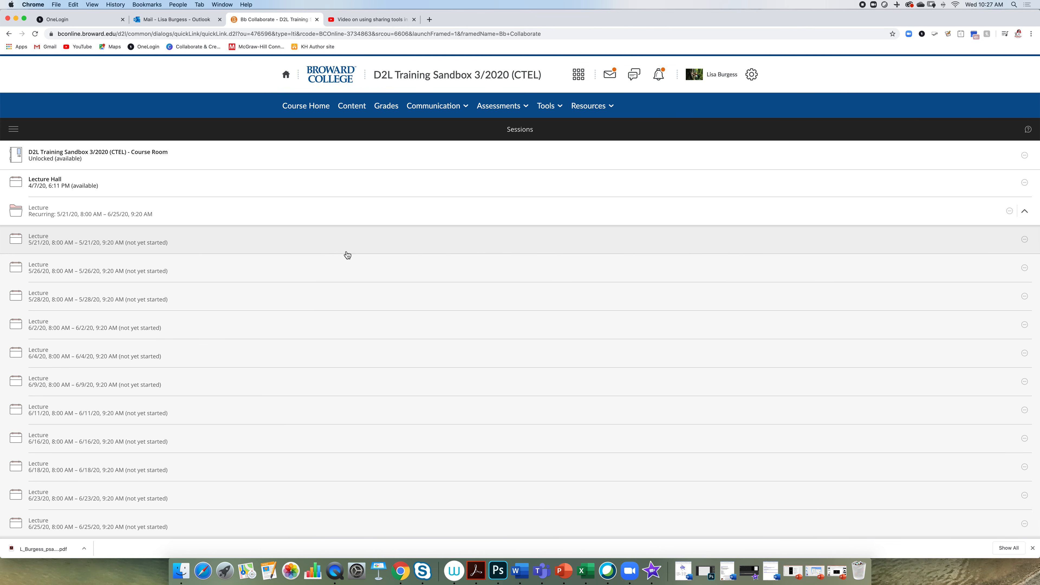
Step: Check the recent recordings, and back in the sessions list show and hide the recurring Lecture session's occurrences
left_click(13, 132)
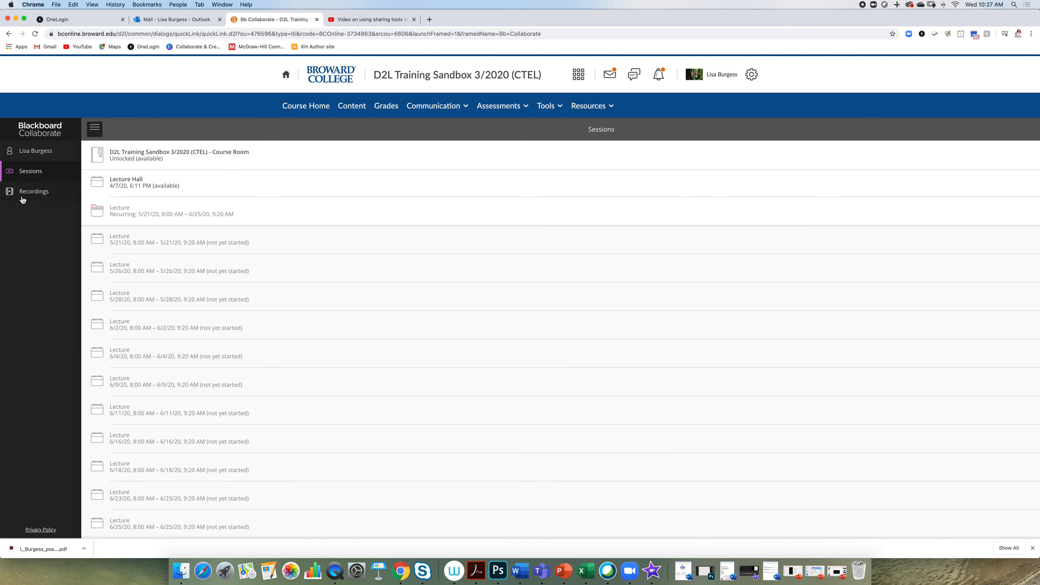
left_click(29, 192)
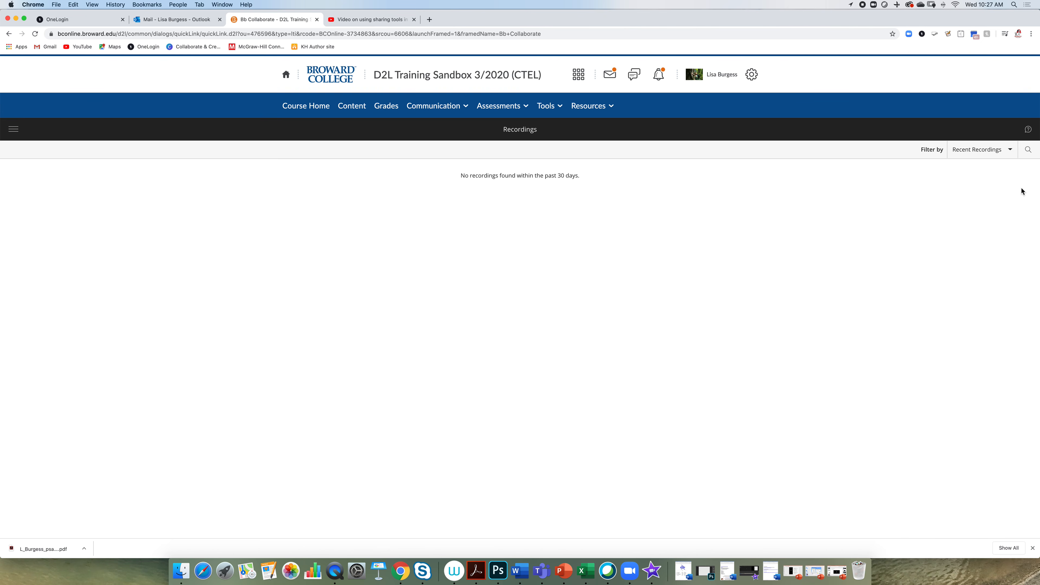
left_click(13, 133)
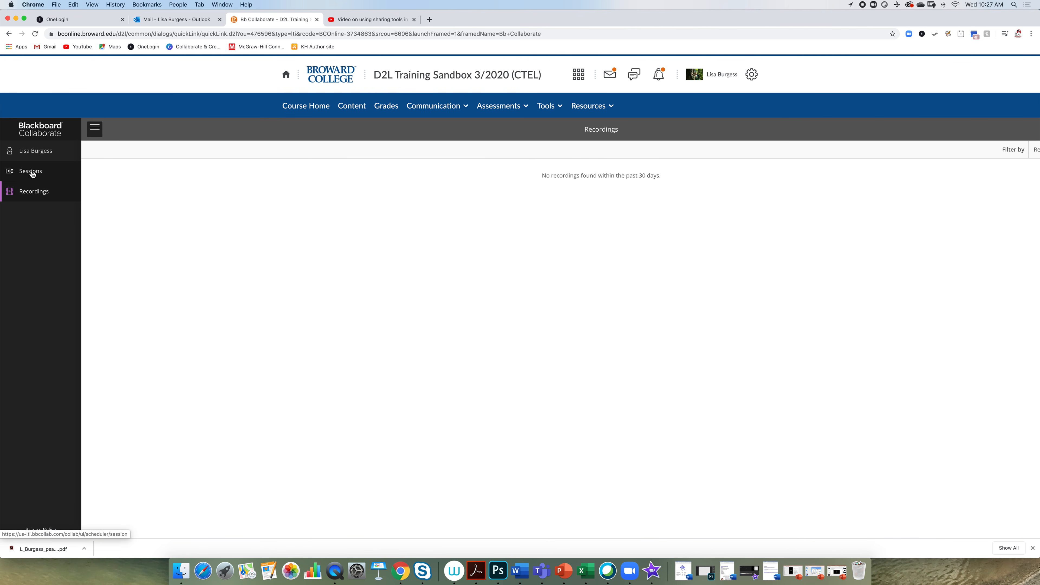
left_click(32, 174)
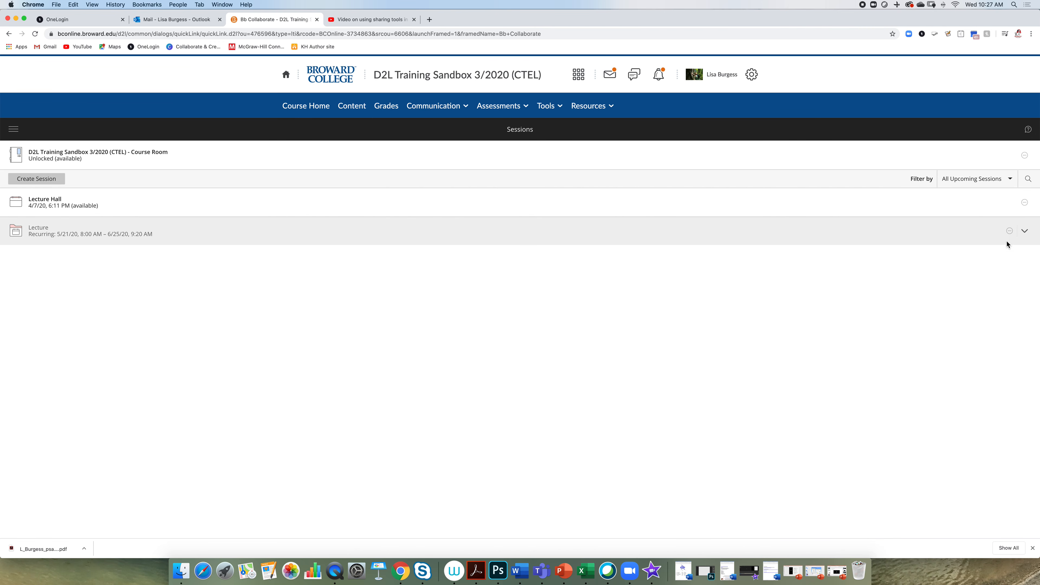
left_click(1026, 234)
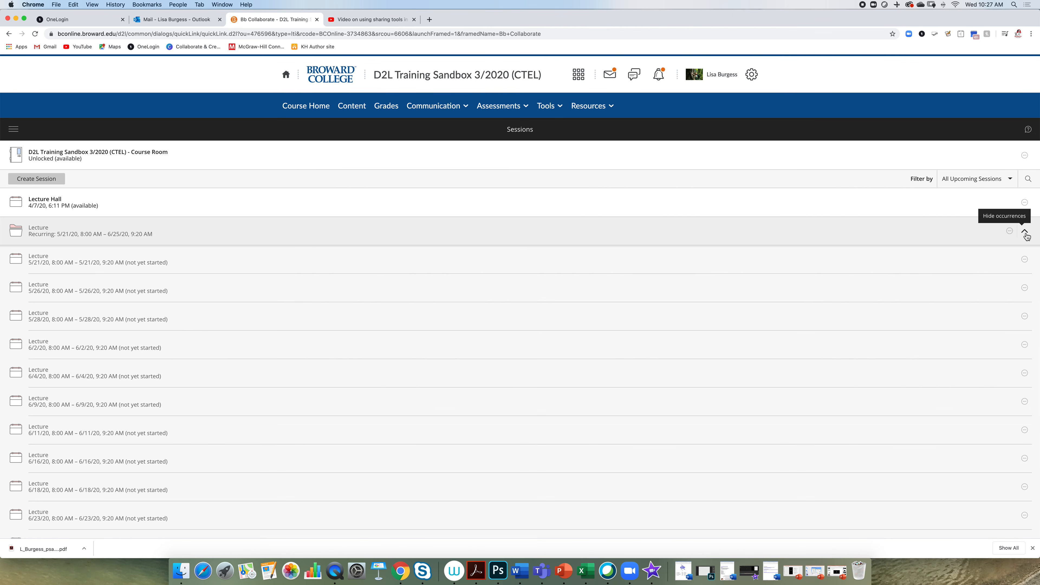
left_click(1025, 234)
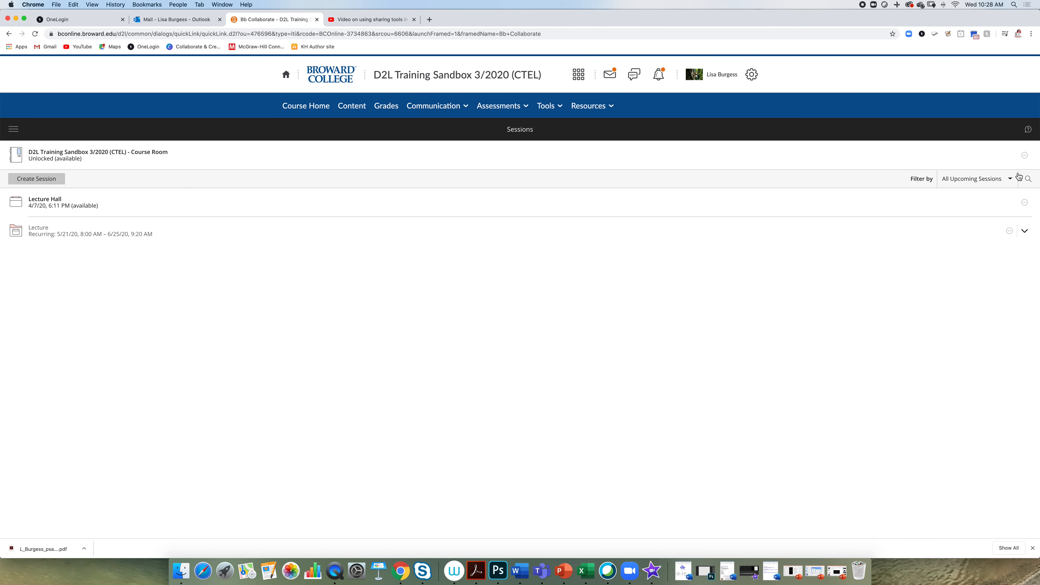
Step: Filter the sessions to All Previous Sessions, view the attendance report of the Assist setup session, and close it
left_click(1011, 181)
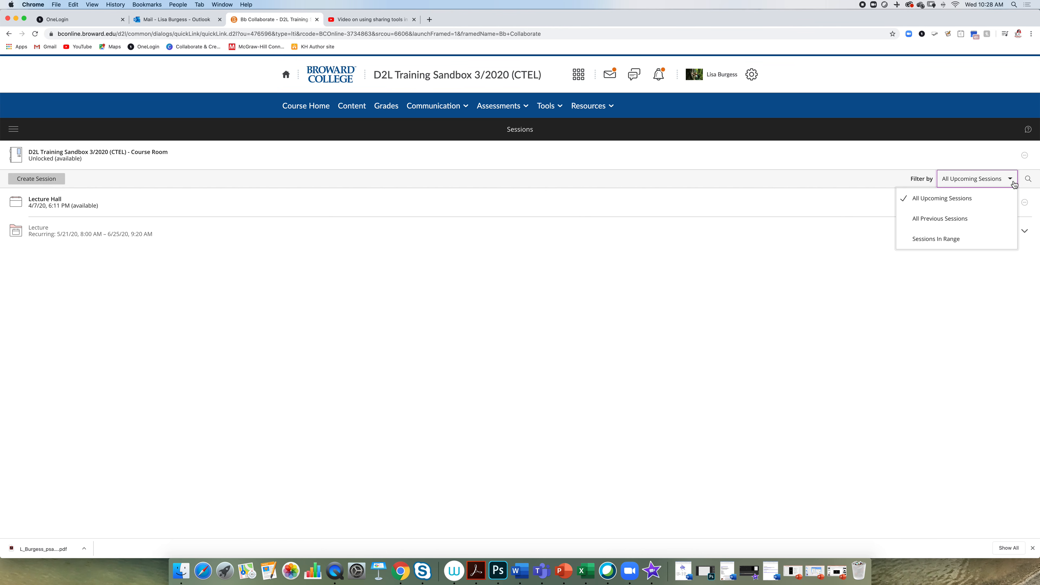
left_click(943, 219)
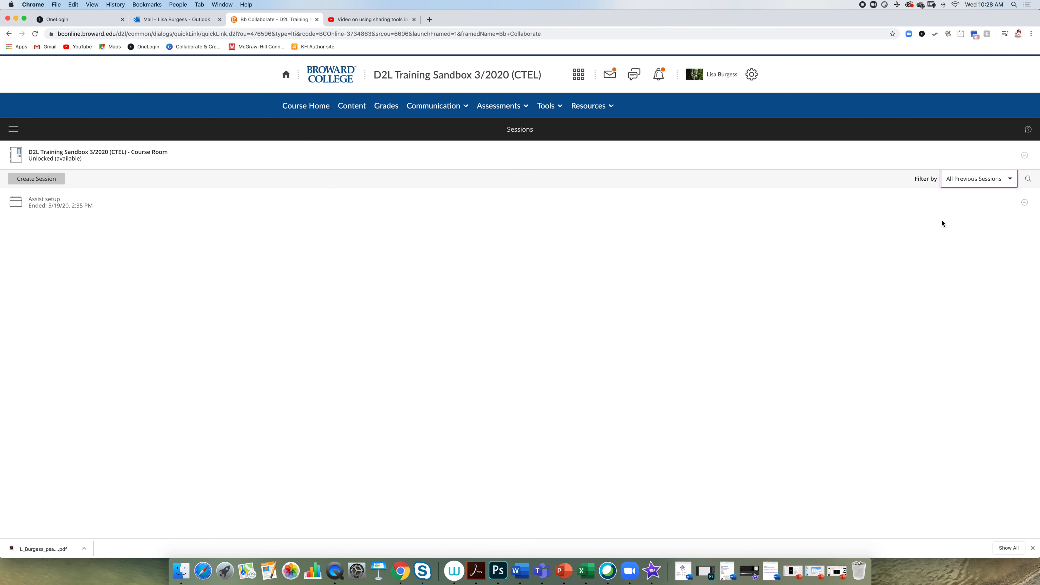
left_click(1025, 203)
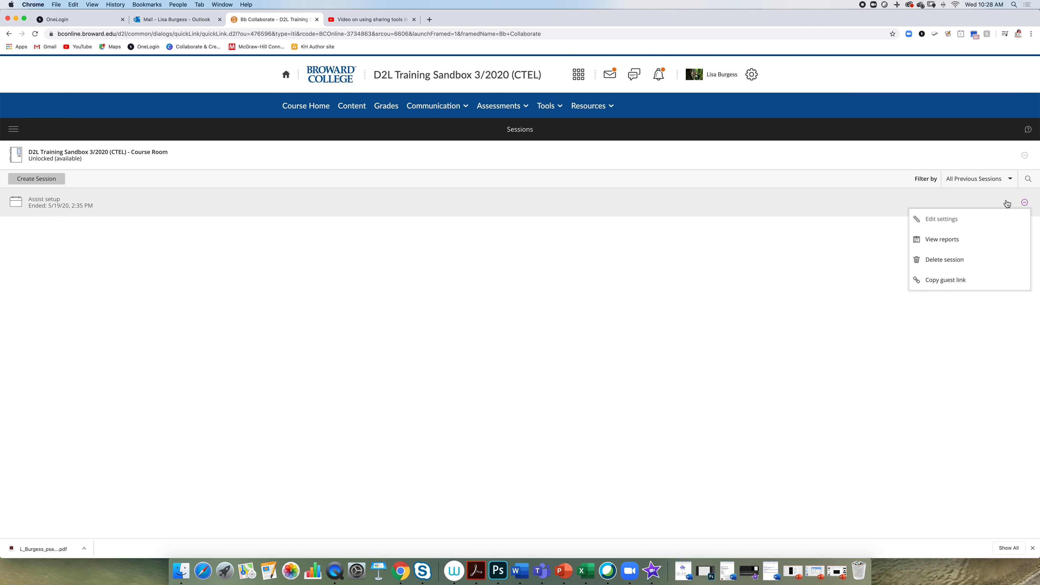
left_click(943, 240)
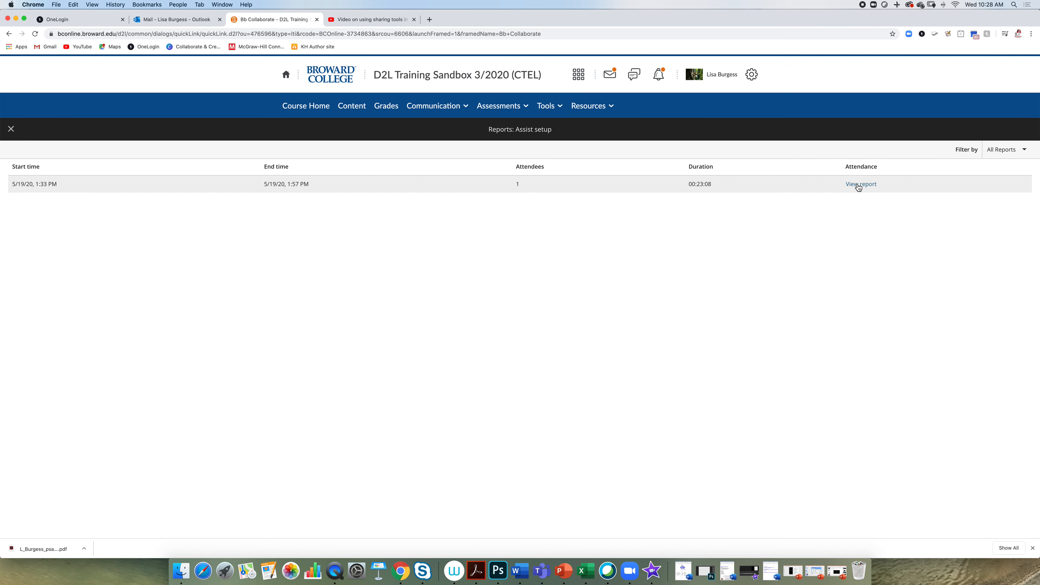
left_click(859, 185)
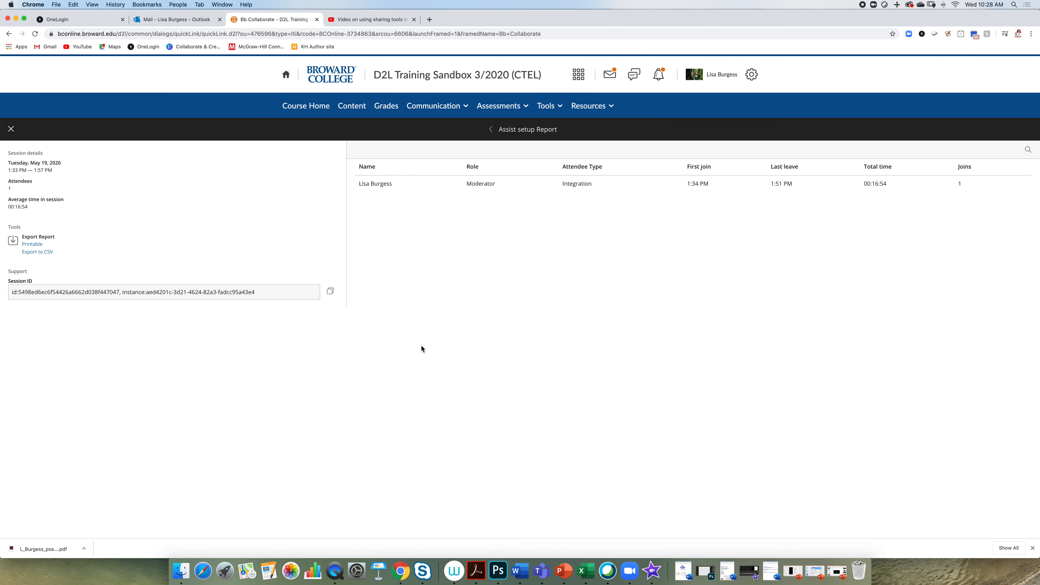
left_click(11, 130)
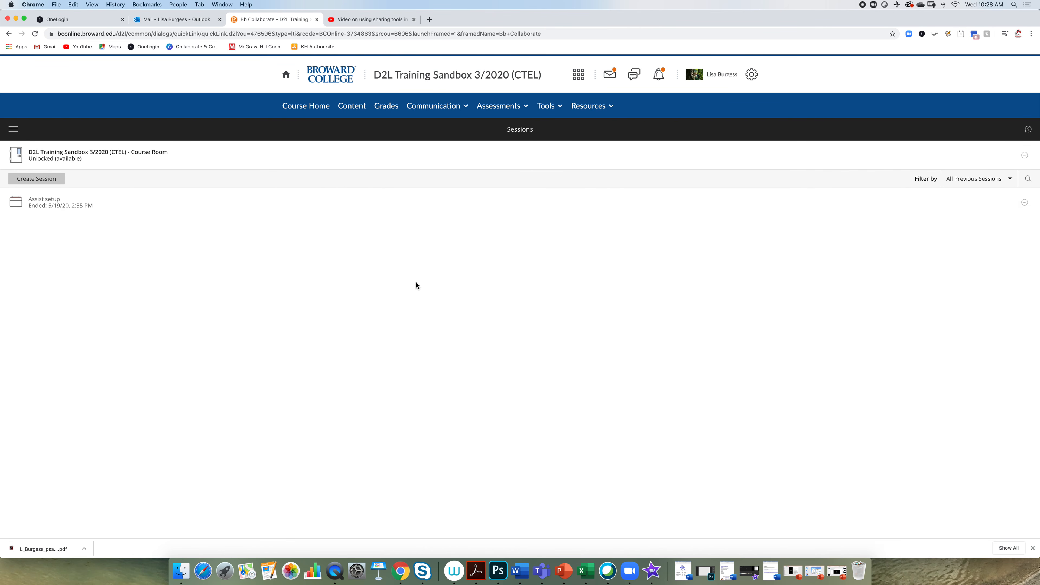